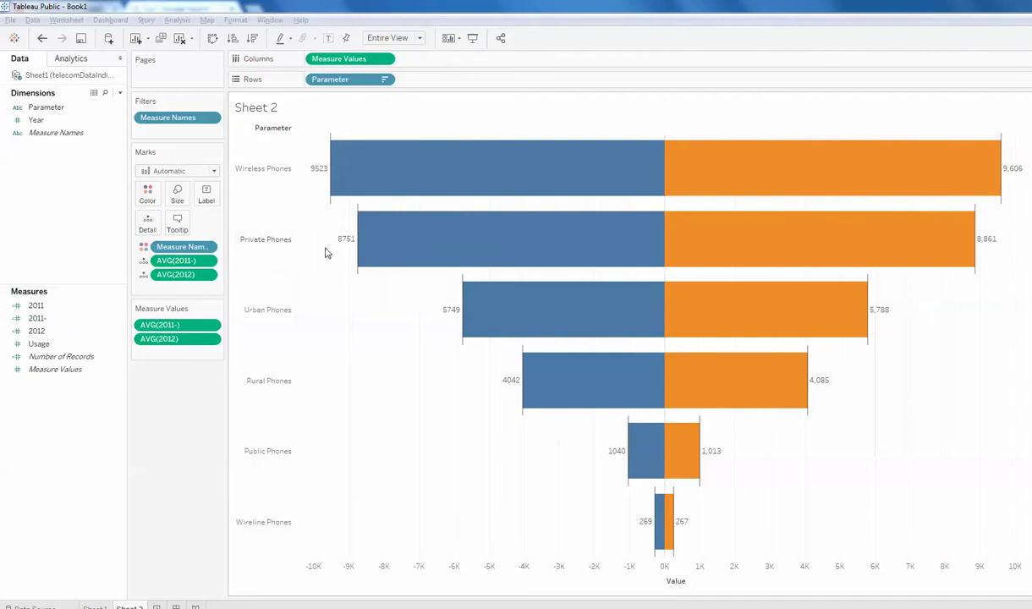
Switch to the Book2 workbook, load Sheet1 of telecomDataIndia as its data source, and add a new worksheet
mouse_move(341, 245)
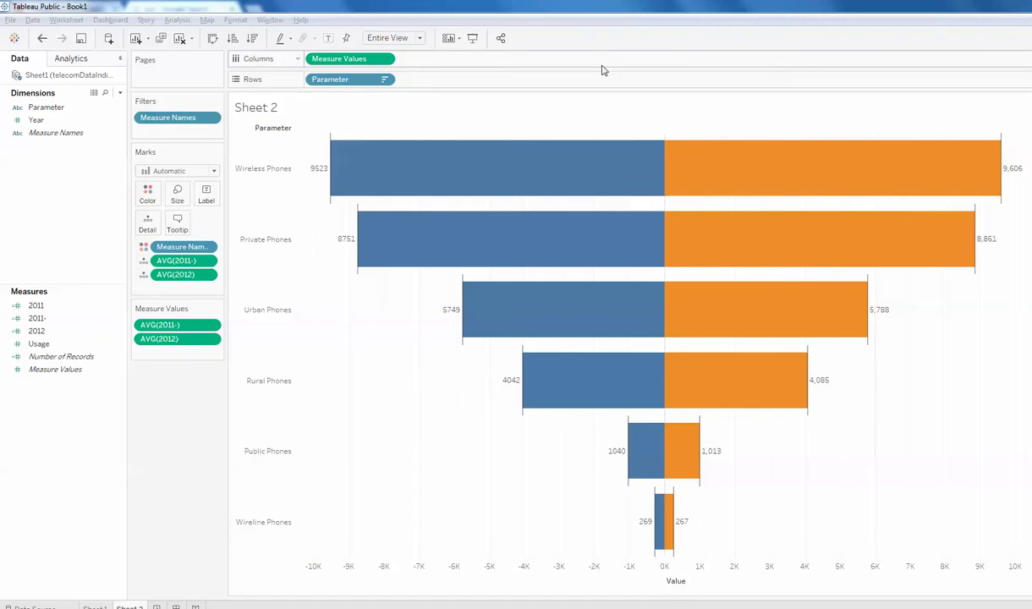
mouse_move(437, 602)
click(471, 580)
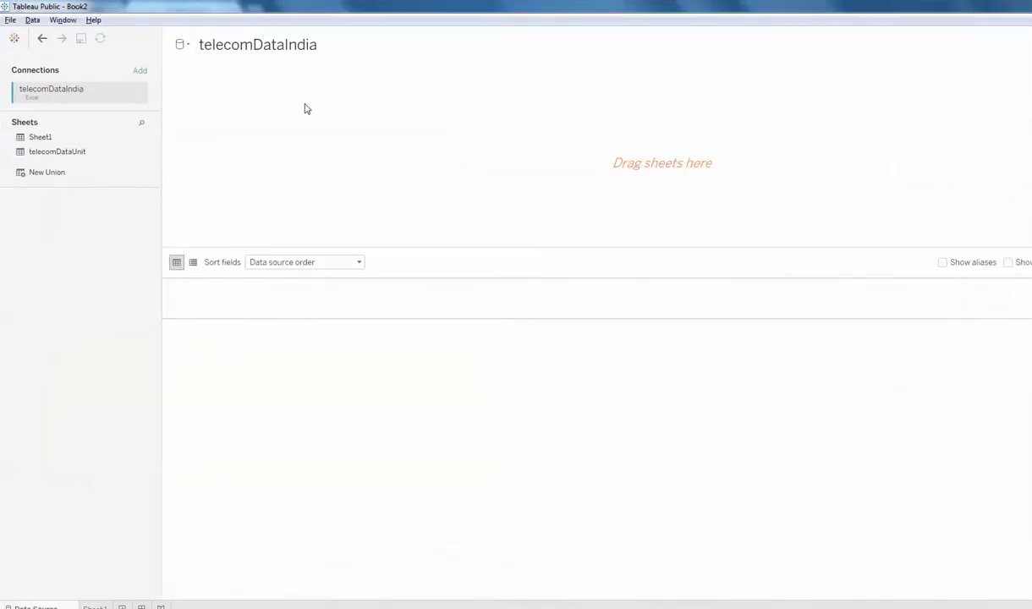
drag(41, 137, 255, 134)
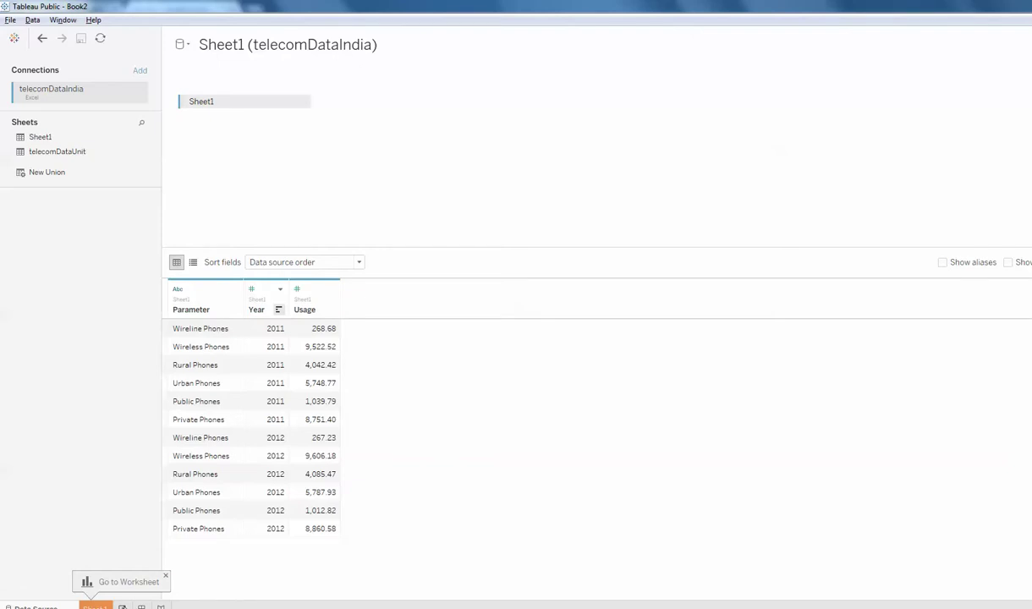
key(ctrl+m)
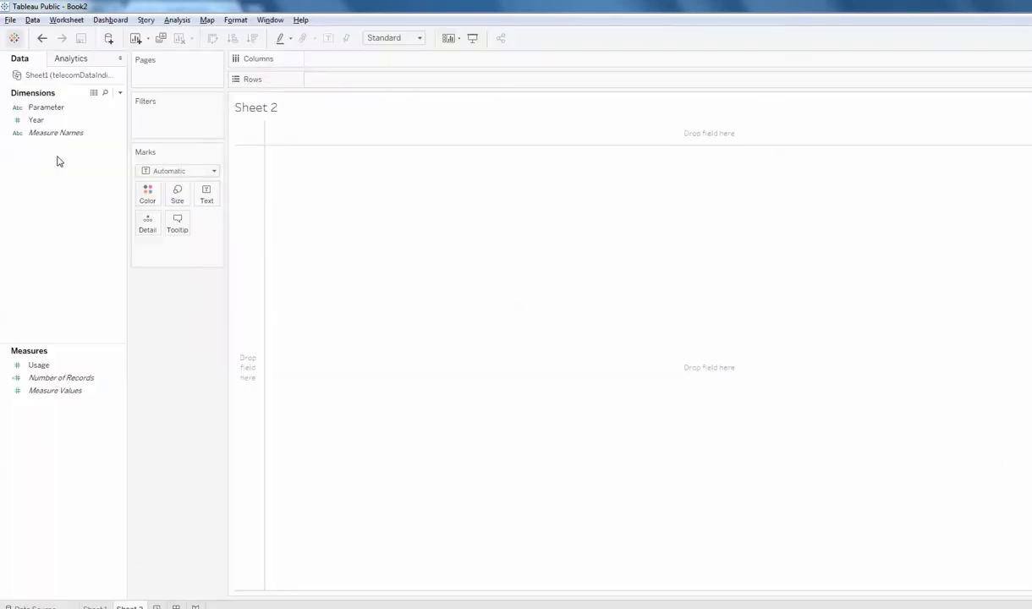
Start a new calculated field named 2011
click(51, 107)
drag(47, 115, 180, 131)
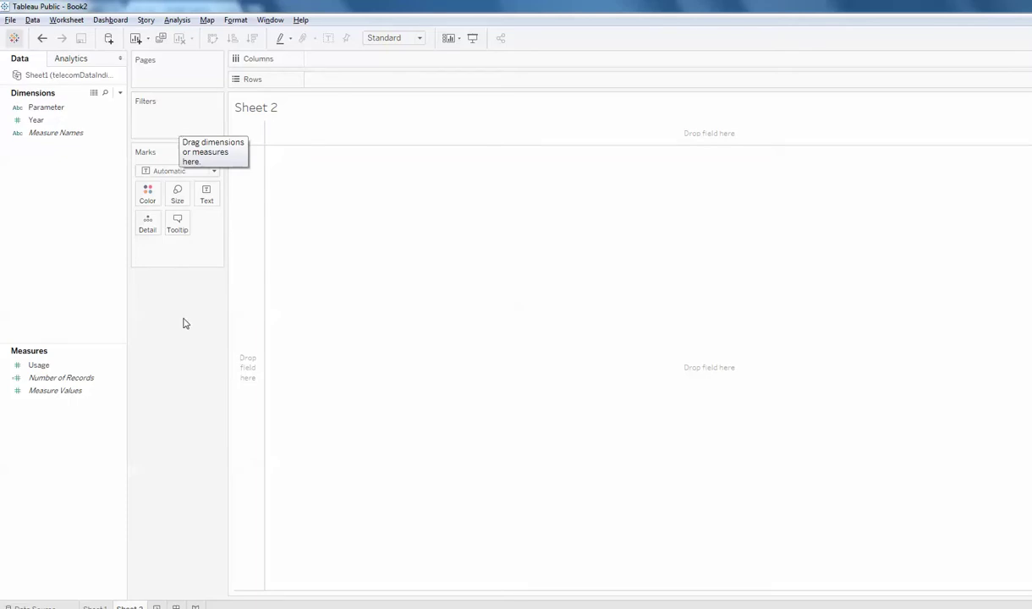
right_click(47, 182)
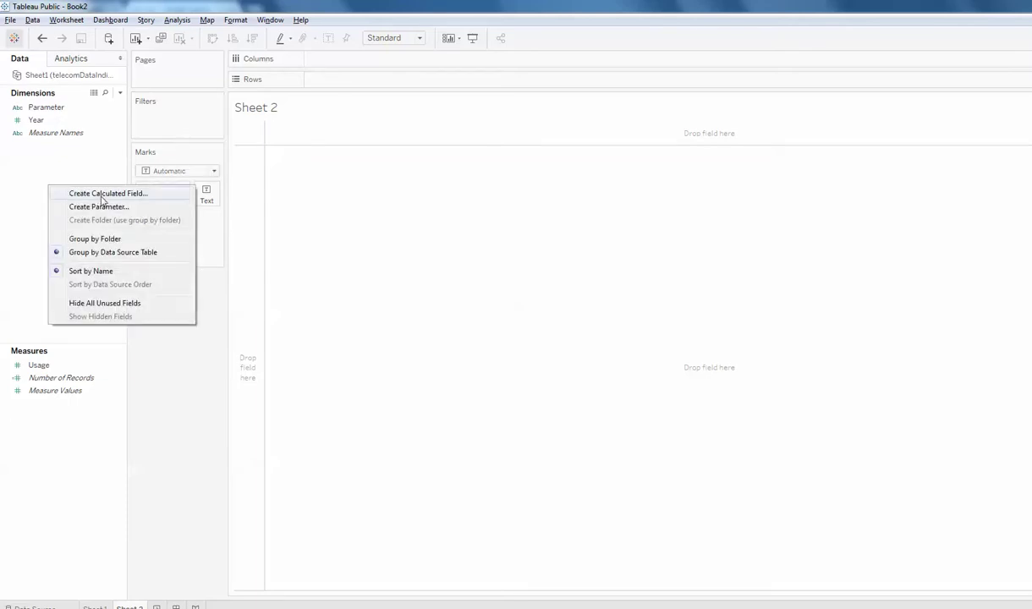
click(105, 194)
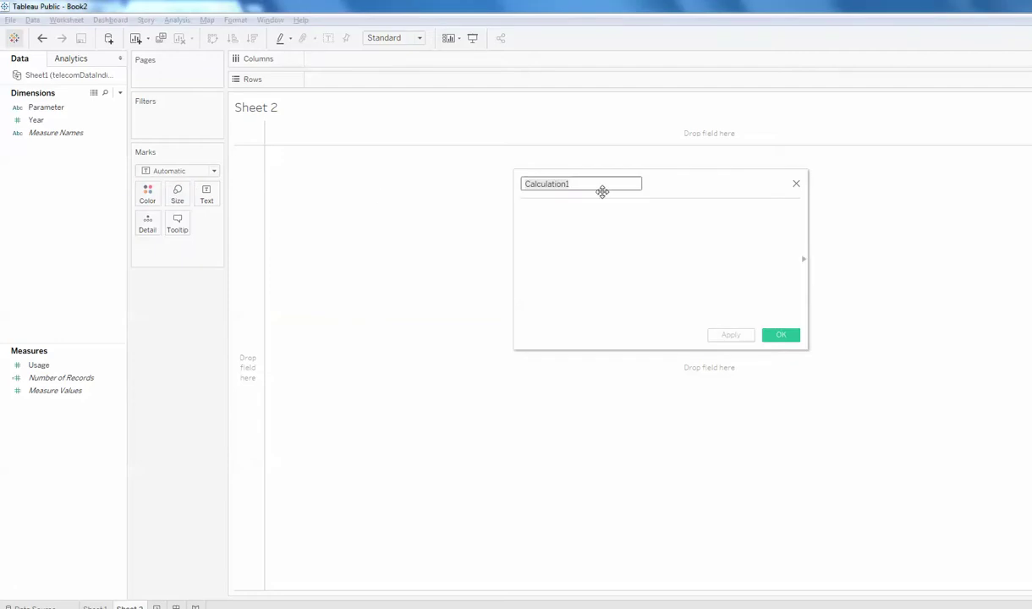
drag(653, 174, 508, 169)
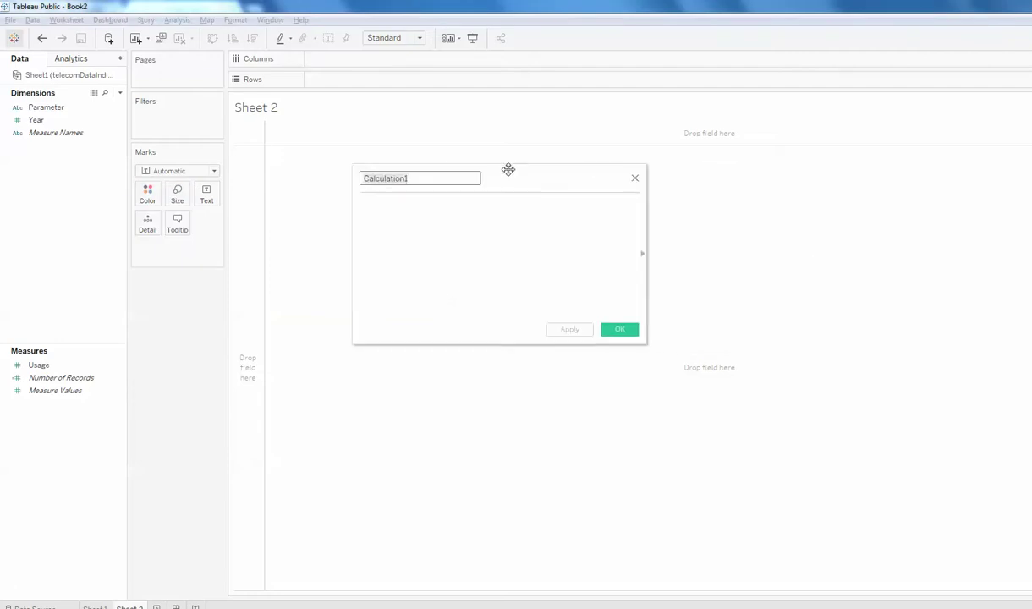
text(2011)
Define the 2011 calculated field with the formula IIF([Year]=2011,[Usage],NULL) and save it
click(381, 201)
text(IIF()
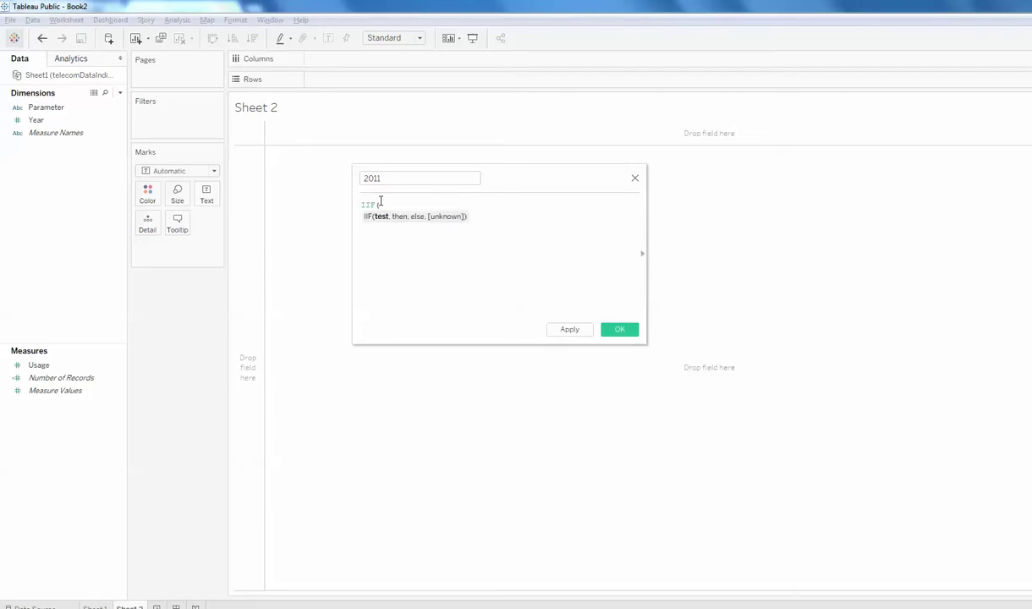
drag(36, 119, 387, 206)
text(=)
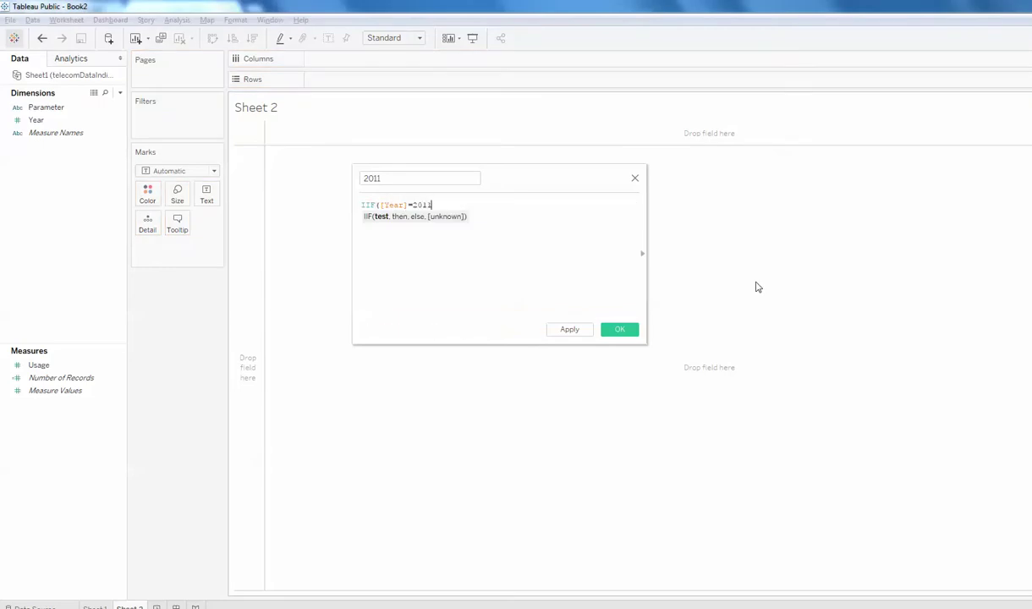
text(2011,u)
key(Return)
text(,NULL))
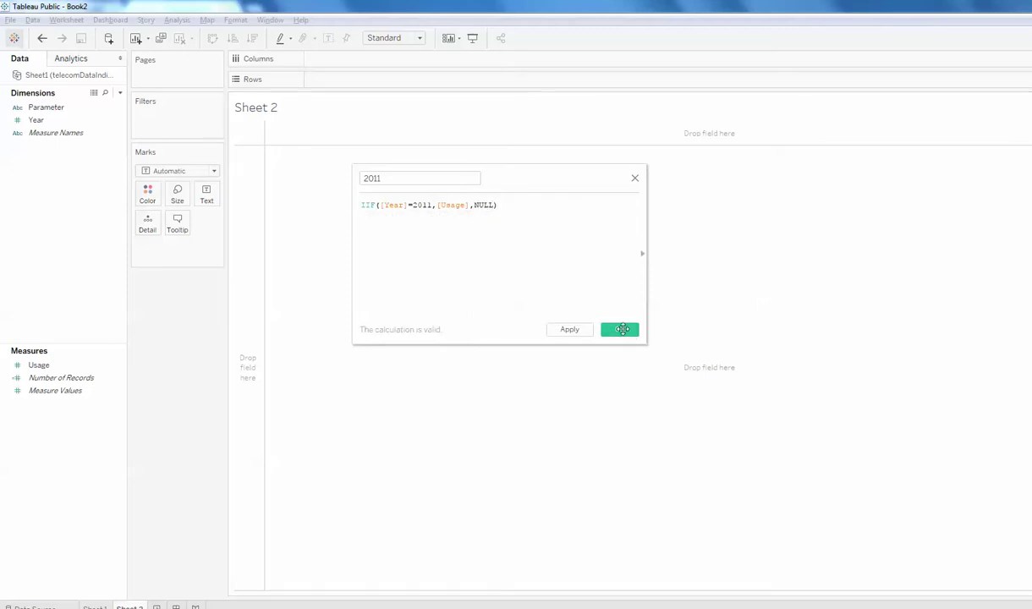
click(622, 329)
Duplicate the 2011 measure and redefine the copy as 2012 with the formula IIF([Year]=2012,[Usage],NULL)
right_click(54, 364)
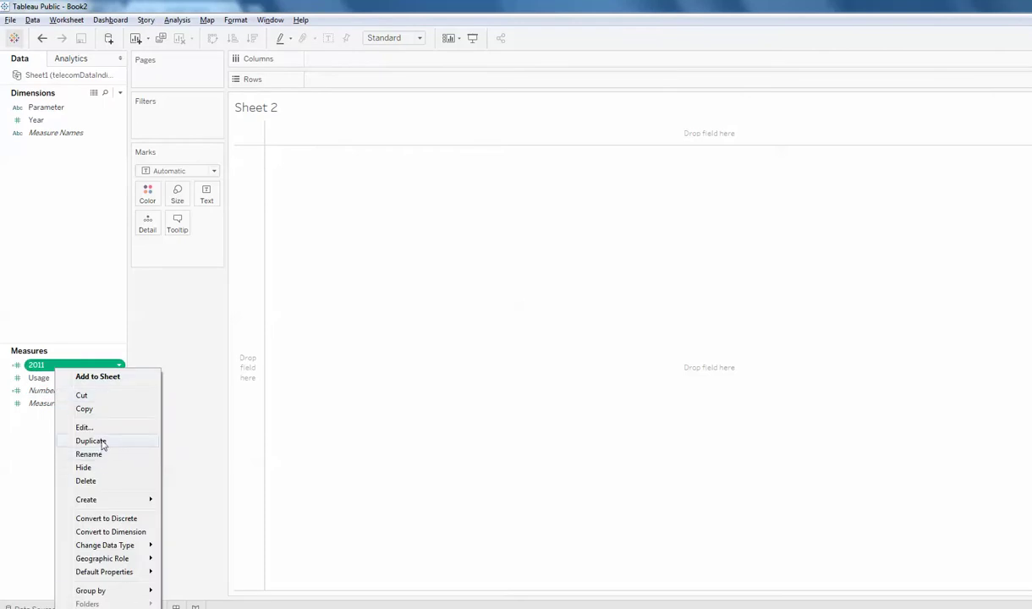
click(90, 440)
click(67, 378)
right_click(67, 378)
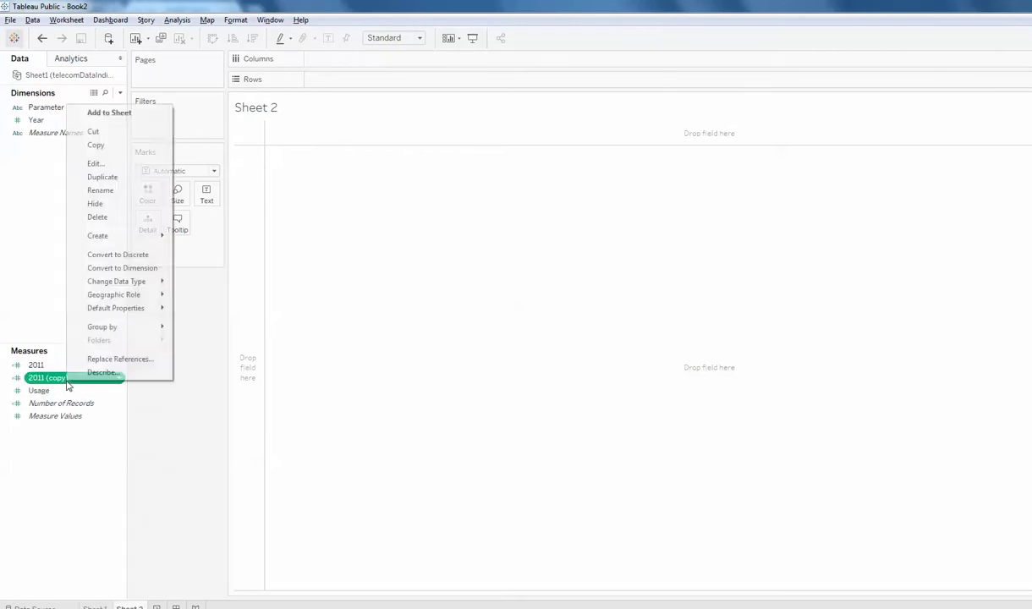
click(134, 166)
drag(385, 178, 479, 176)
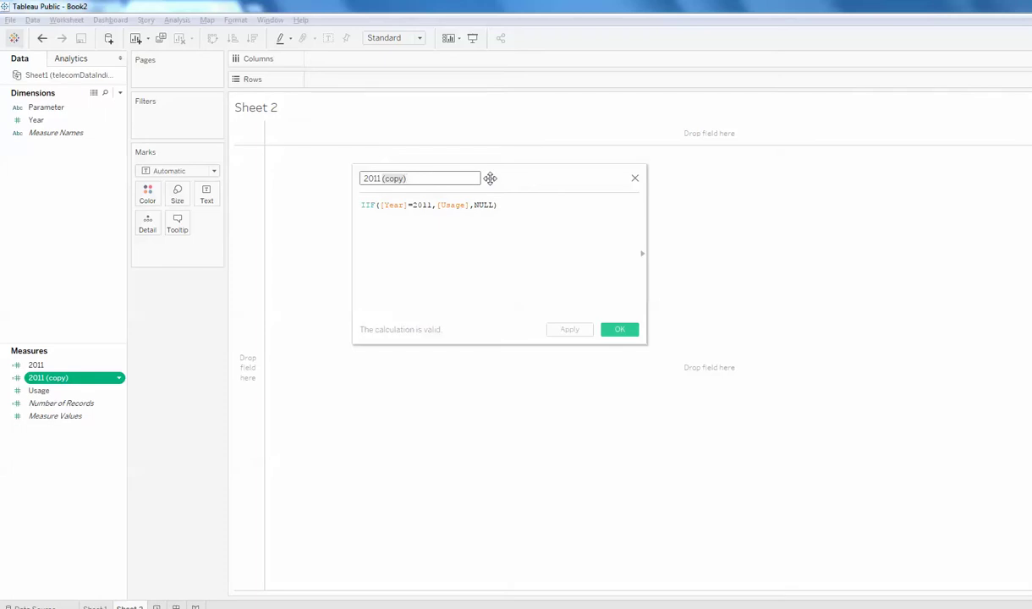
key(BackSpace)
click(432, 204)
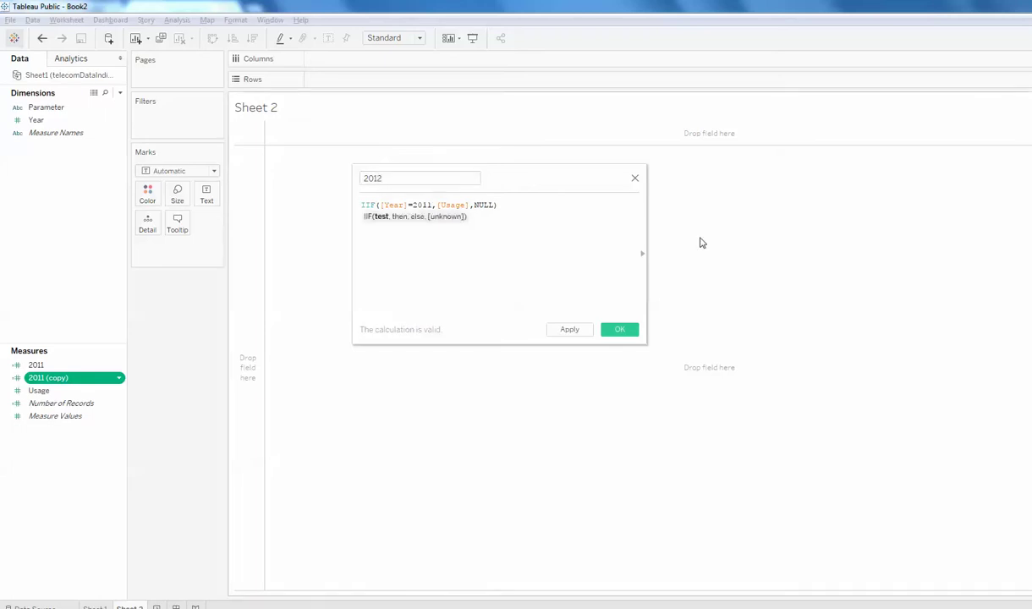
key(BackSpace)
text(2)
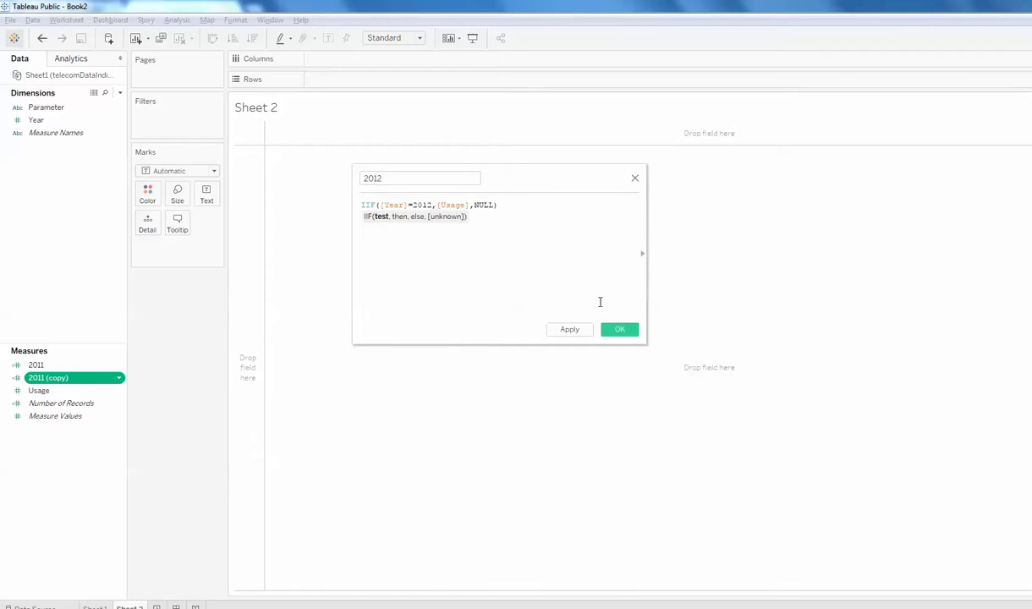
click(619, 329)
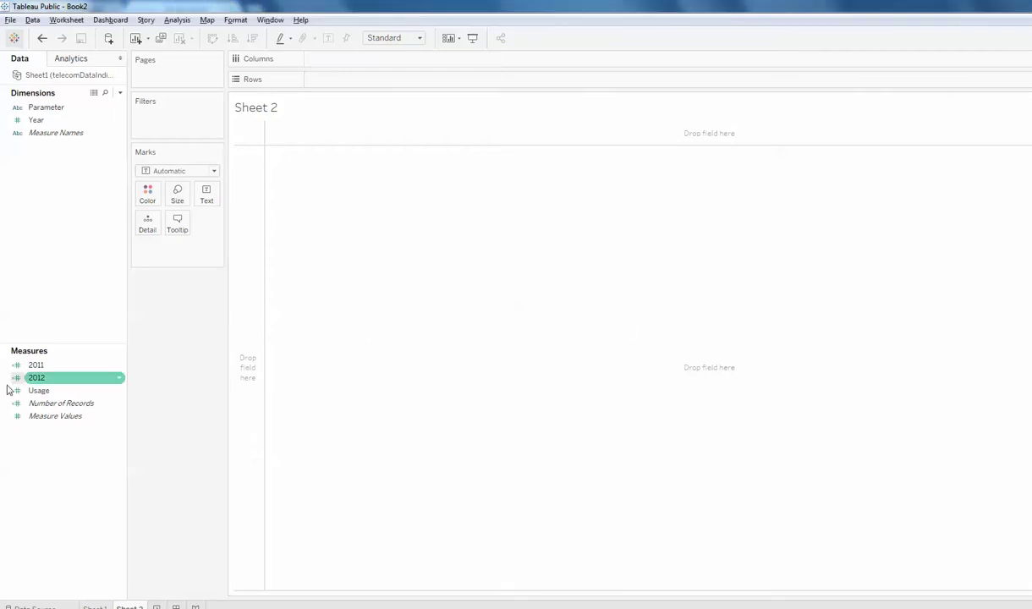
Set the default aggregation of the 2011 and 2012 measures to Average
click(77, 364)
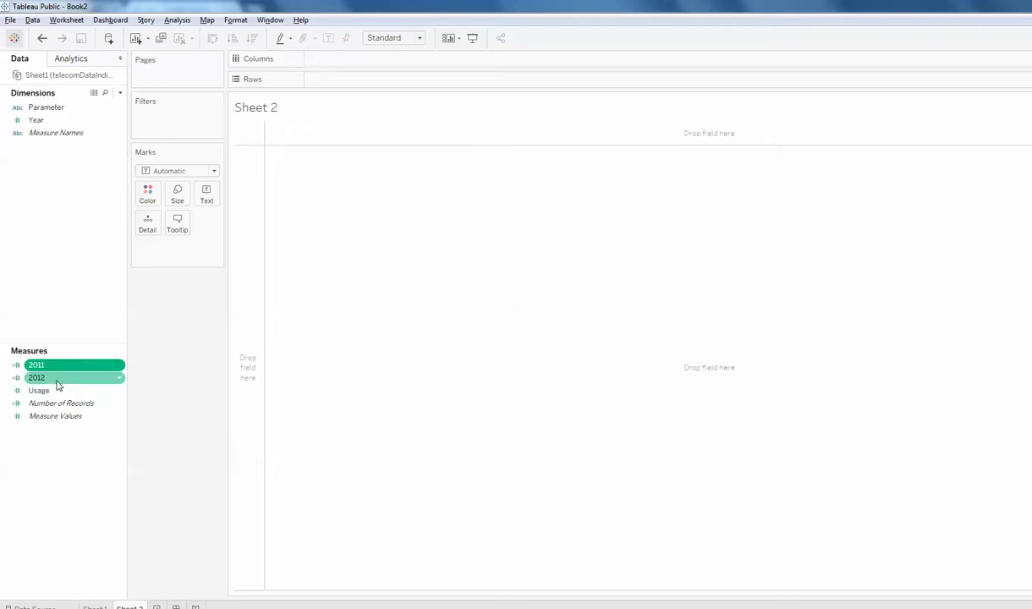
ctrl+click(54, 381)
right_click(62, 367)
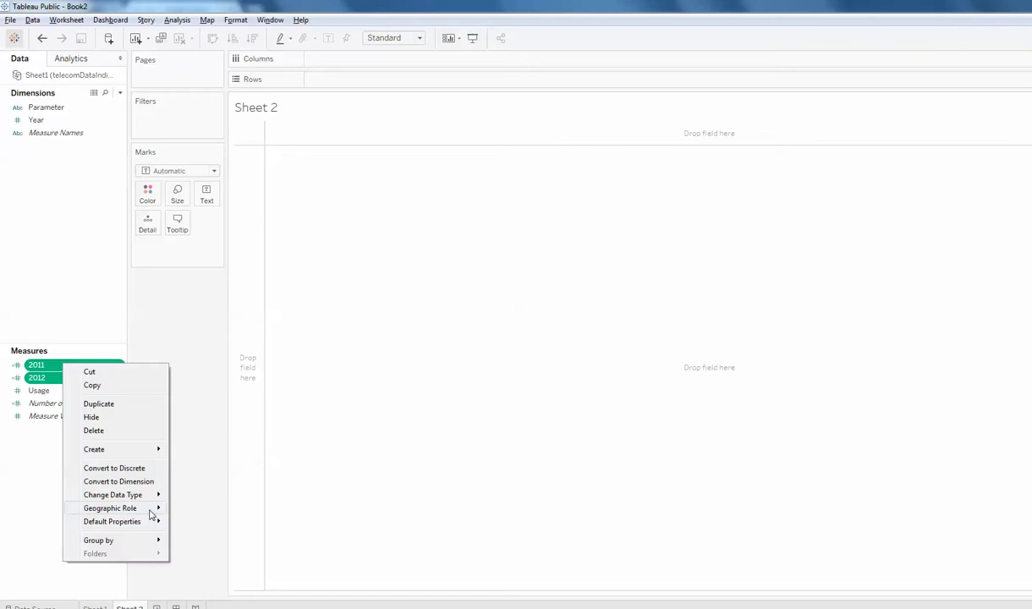
mouse_move(136, 523)
mouse_move(206, 537)
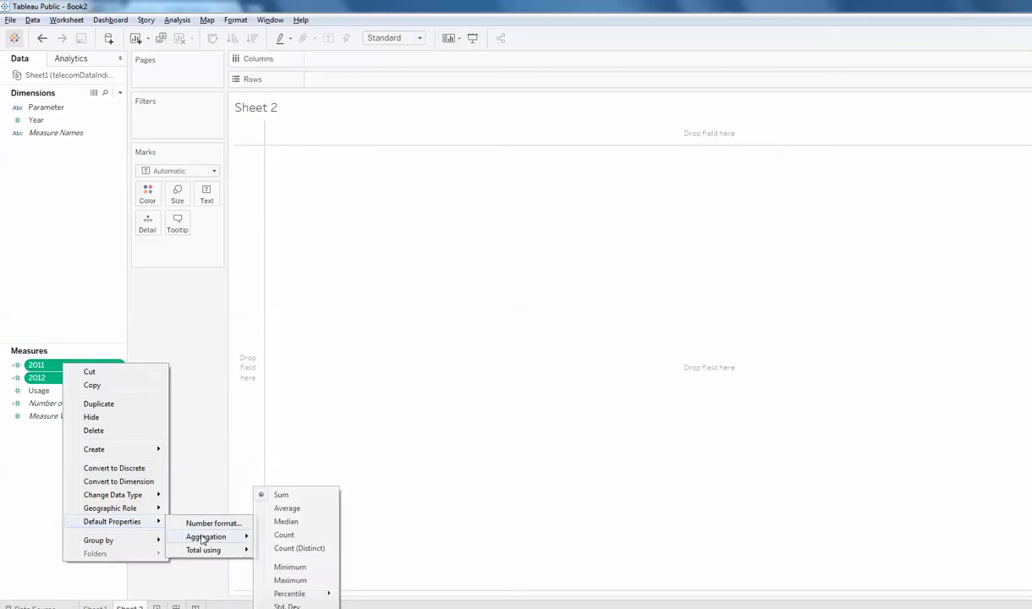
click(287, 508)
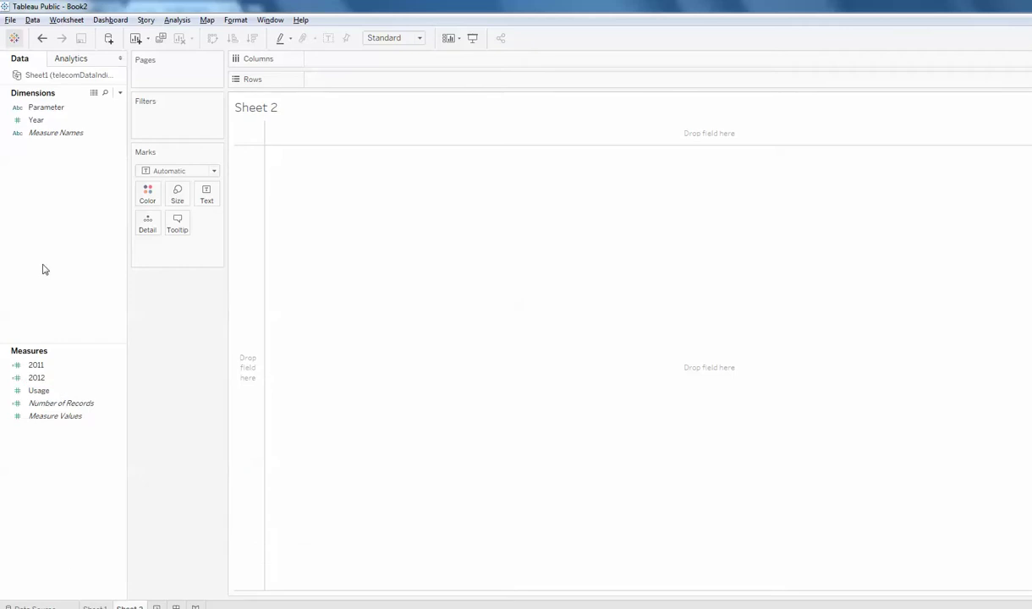
Build a stacked horizontal bar chart of 2011 and 2012 on one shared axis by Parameter, coloured by Measure Names
drag(62, 109, 339, 80)
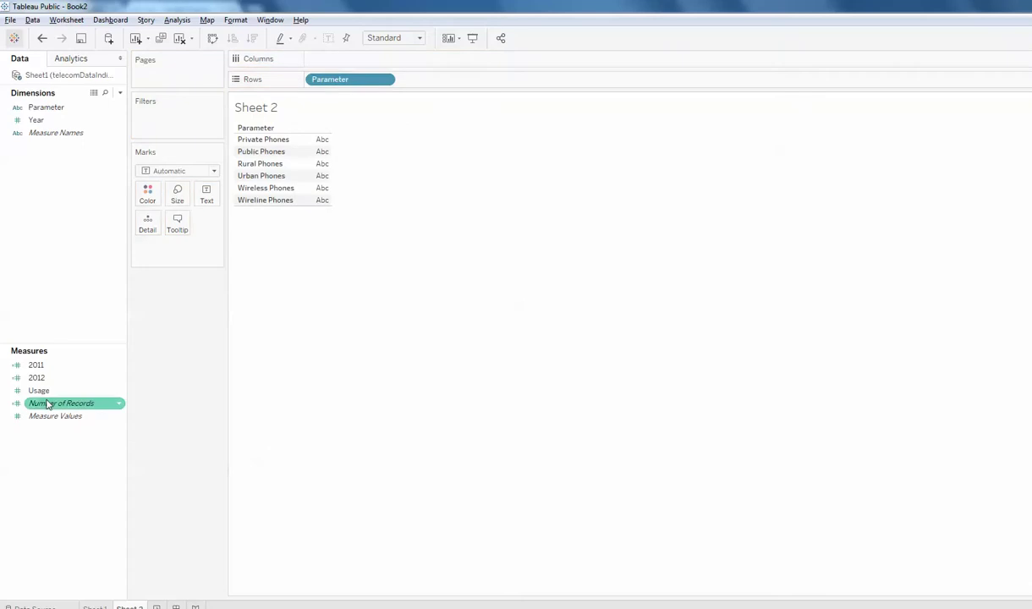
drag(36, 378, 325, 63)
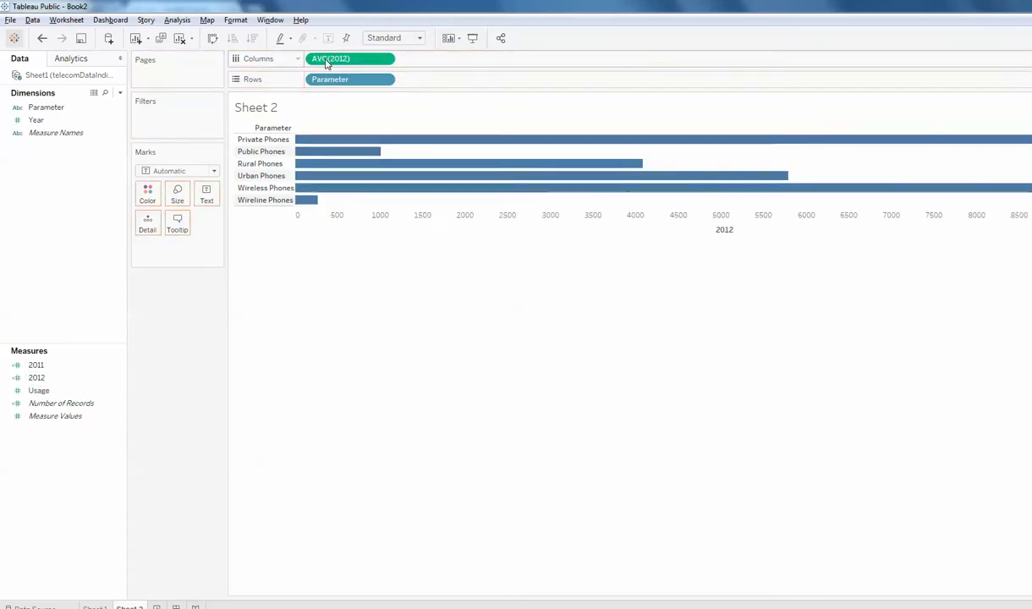
click(38, 365)
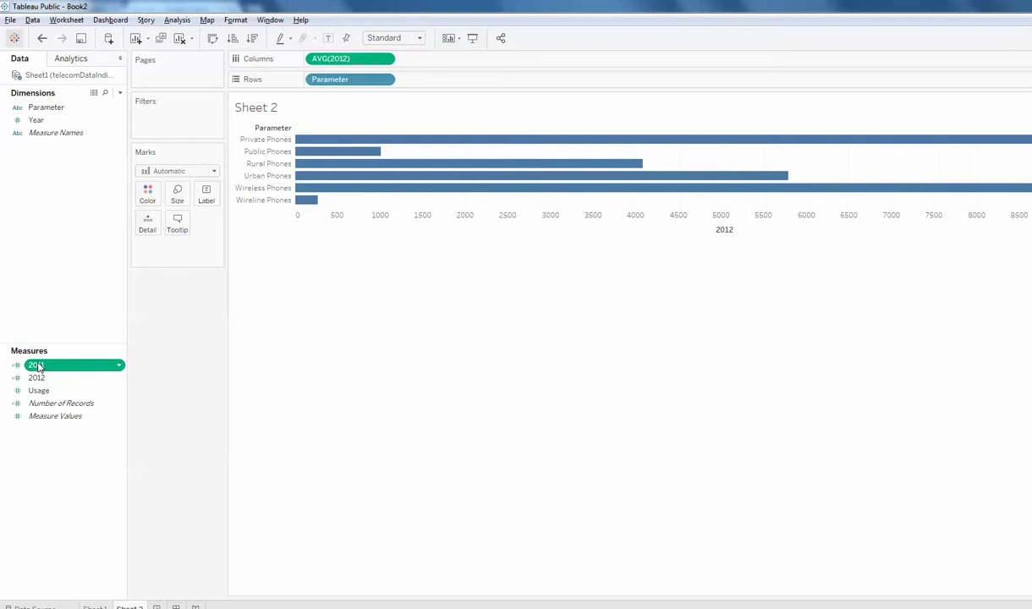
drag(37, 366, 469, 238)
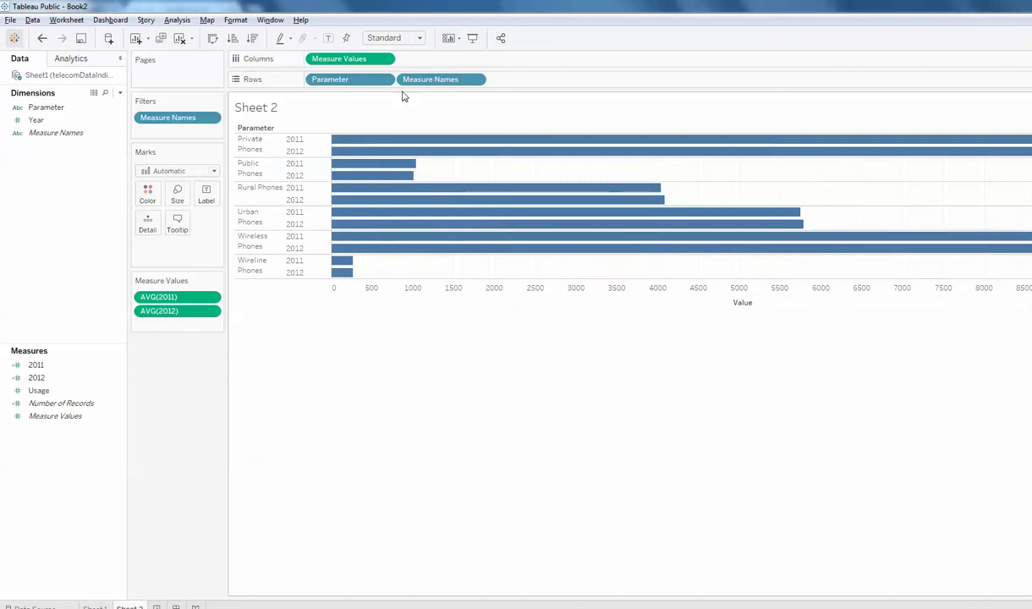
drag(441, 81, 147, 195)
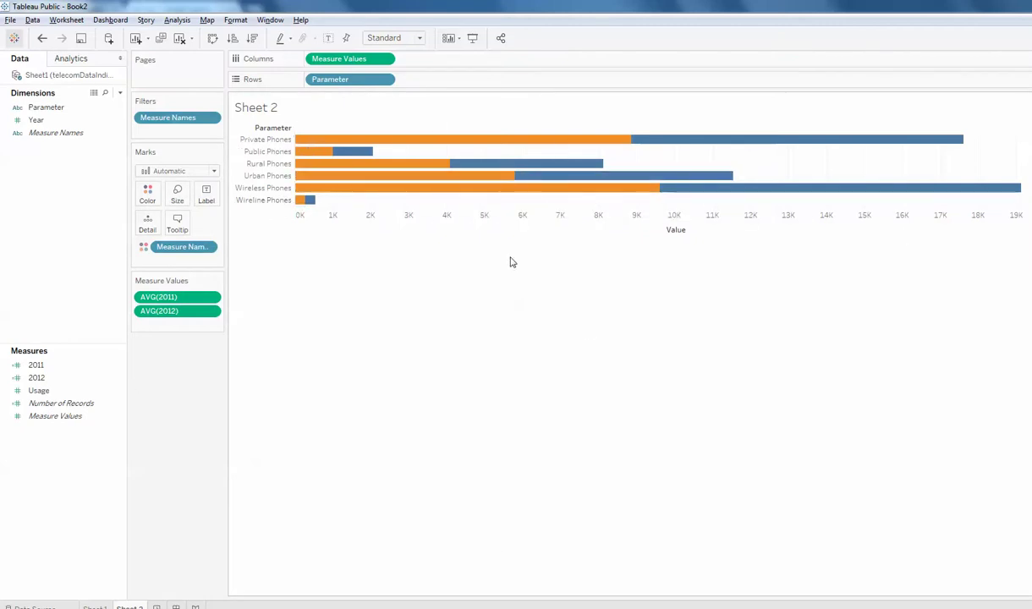
Duplicate the 2011 measure, name the copy 2011-, and replace its formula with the negative of the 2011 measure
right_click(43, 365)
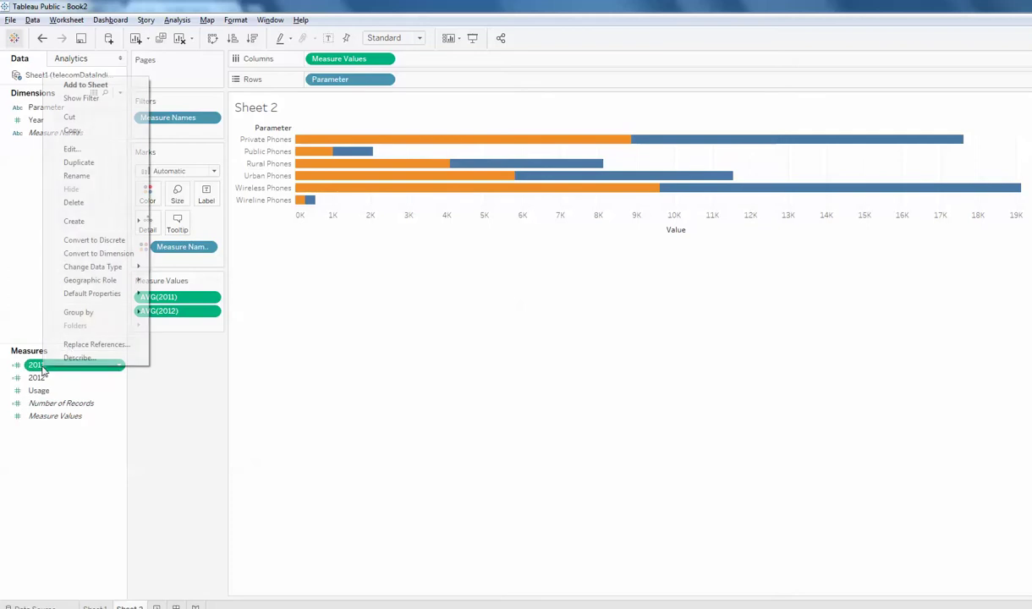
click(90, 163)
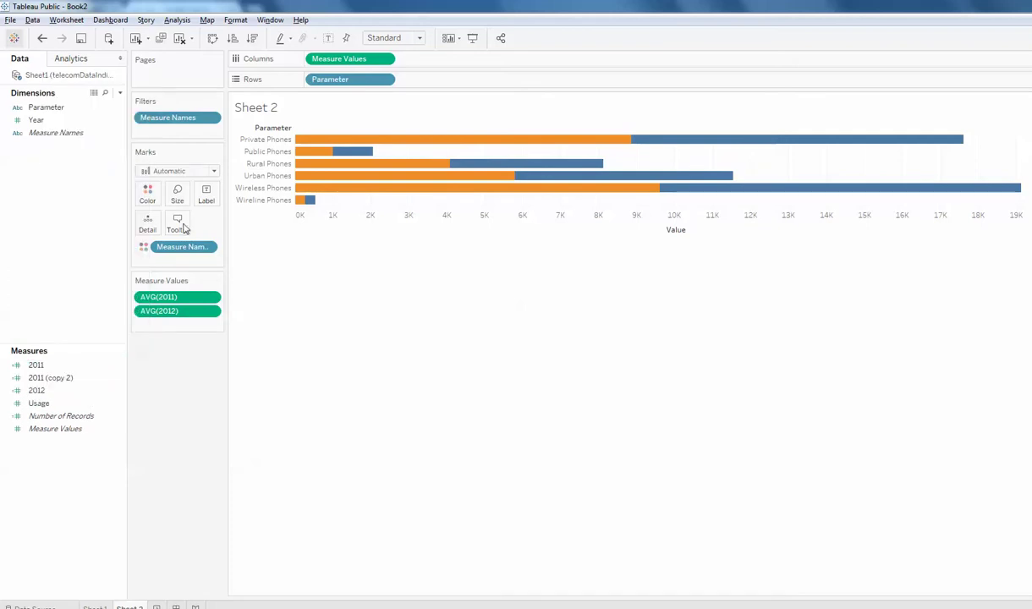
right_click(68, 387)
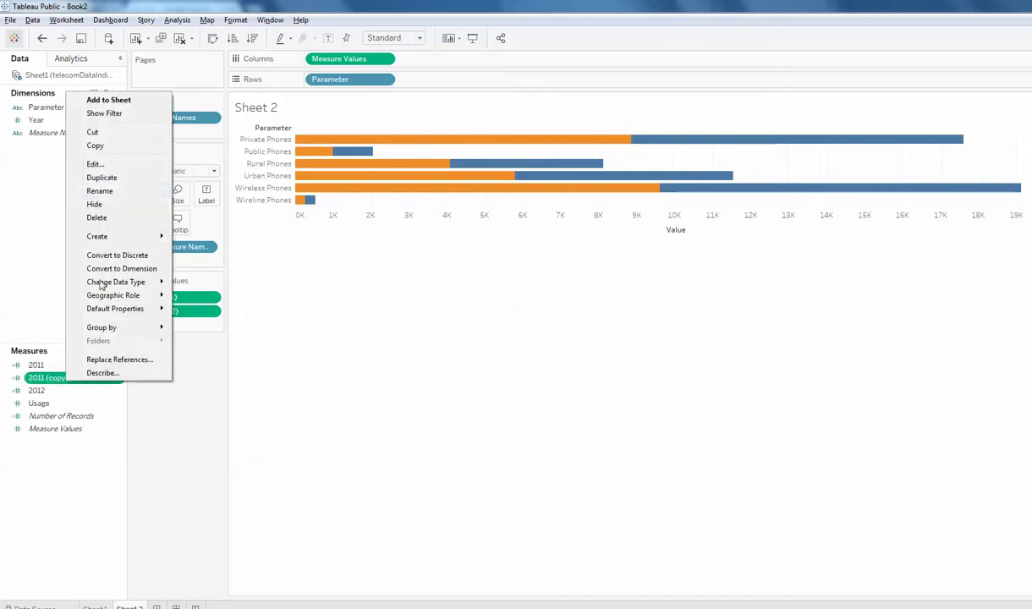
click(110, 161)
drag(363, 179, 547, 178)
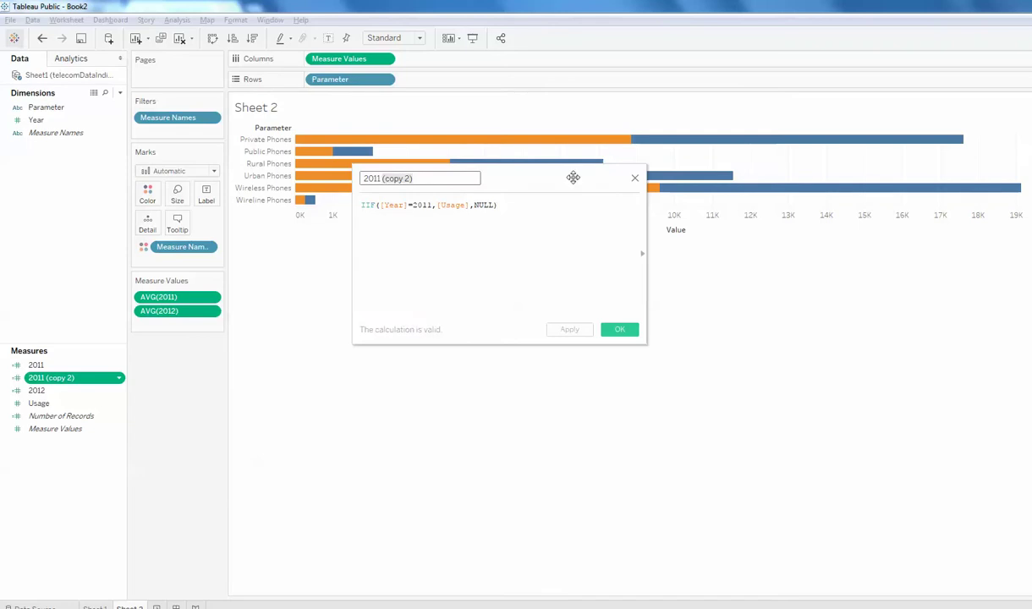
text(2011-)
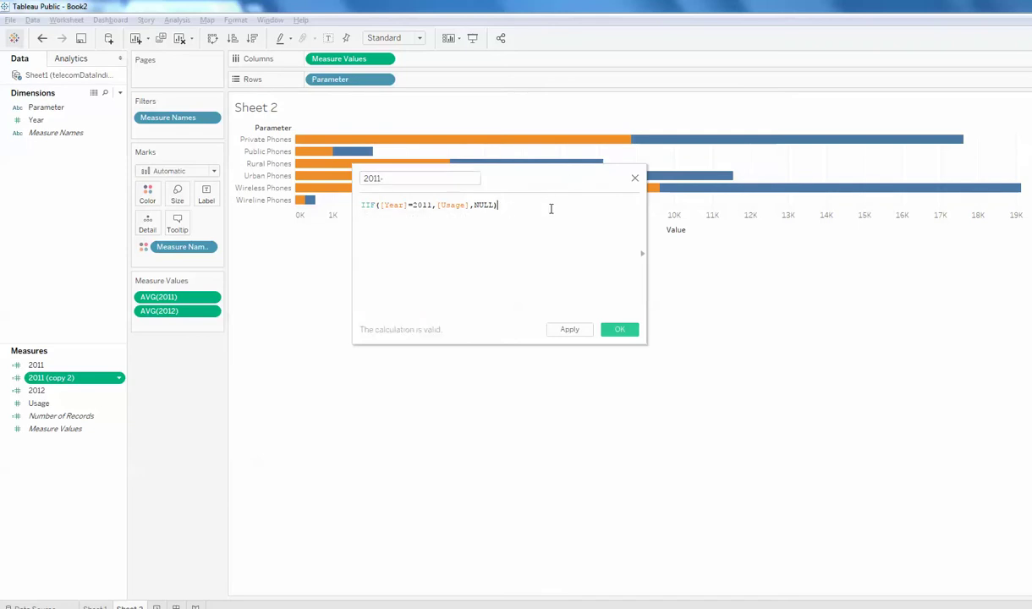
drag(551, 207, 32, 185)
key(BackSpace)
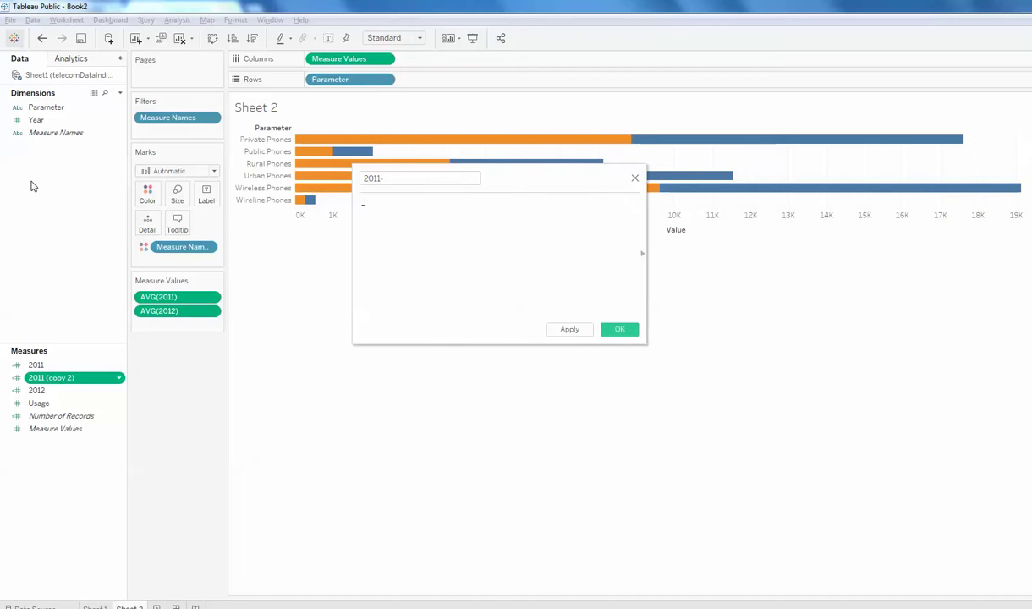
text(-200)
click(619, 329)
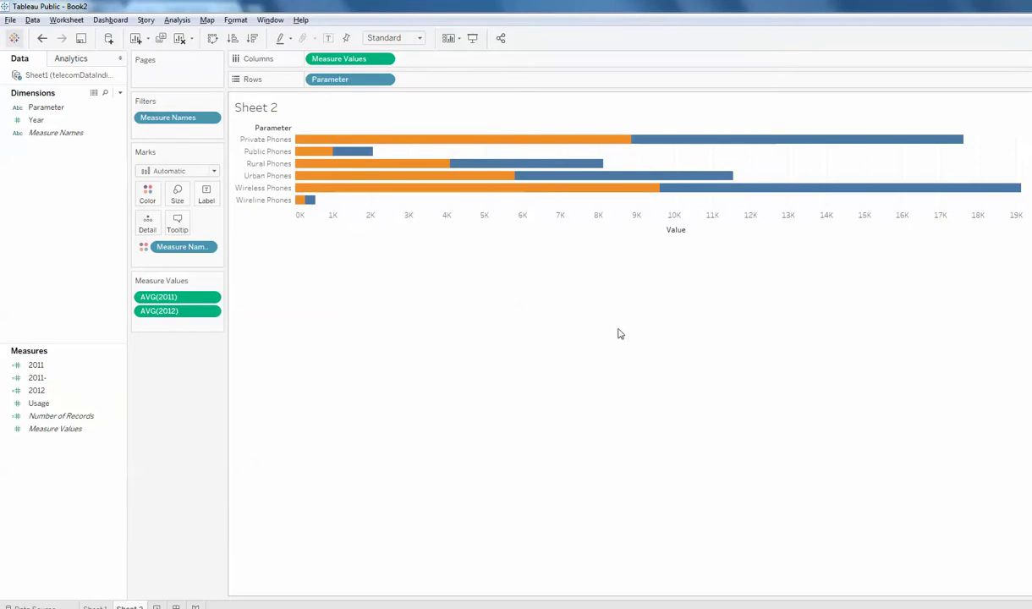
Try to add the 2011- measure to the chart's measure values at the position of AVG(2011)
drag(35, 377, 165, 300)
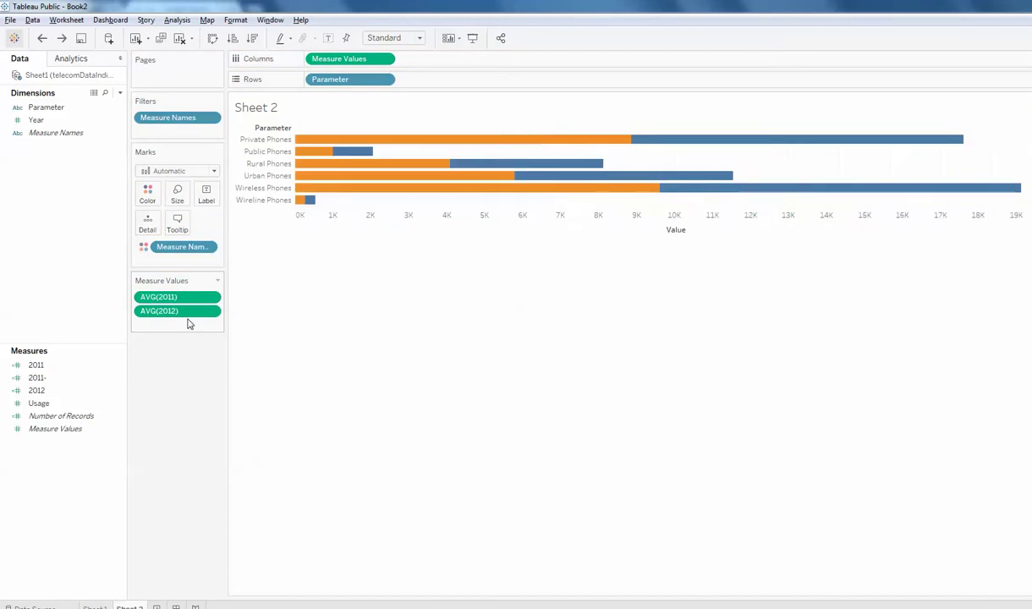
Change the formula of the 2011- measure to -[2011]
click(42, 378)
right_click(45, 382)
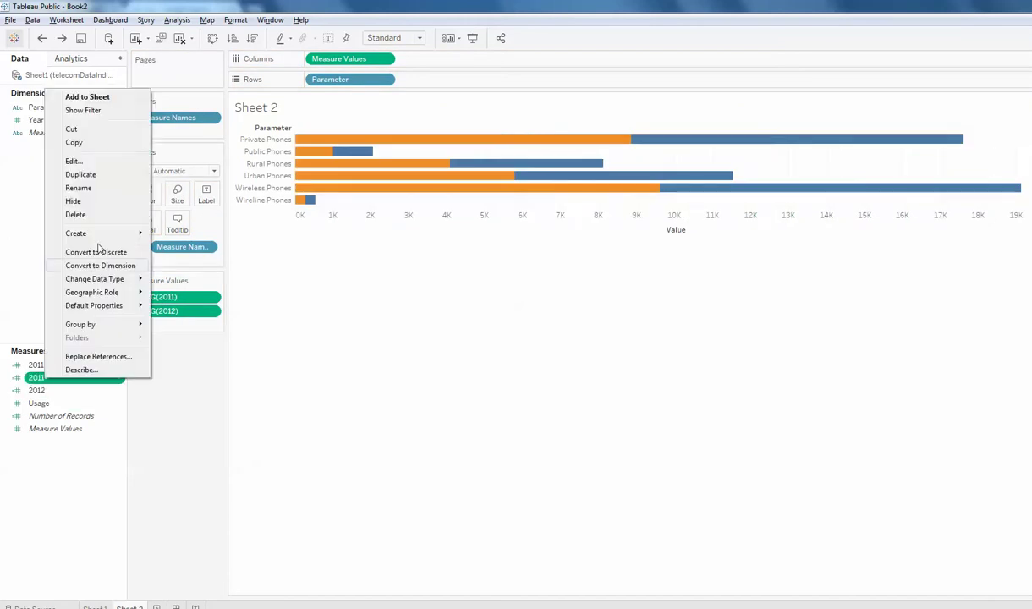
click(78, 158)
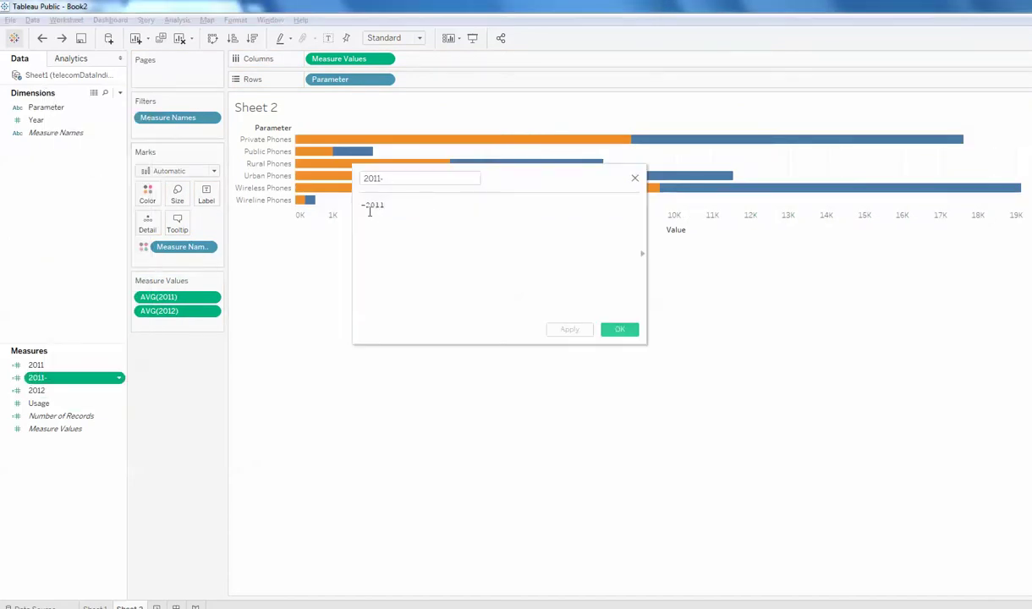
text([2011)
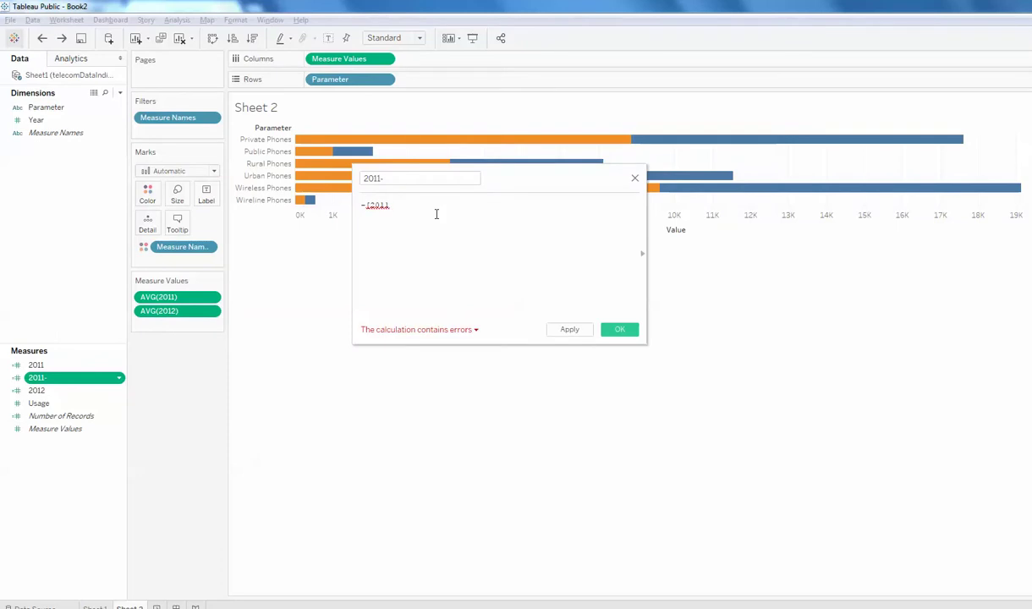
text(])
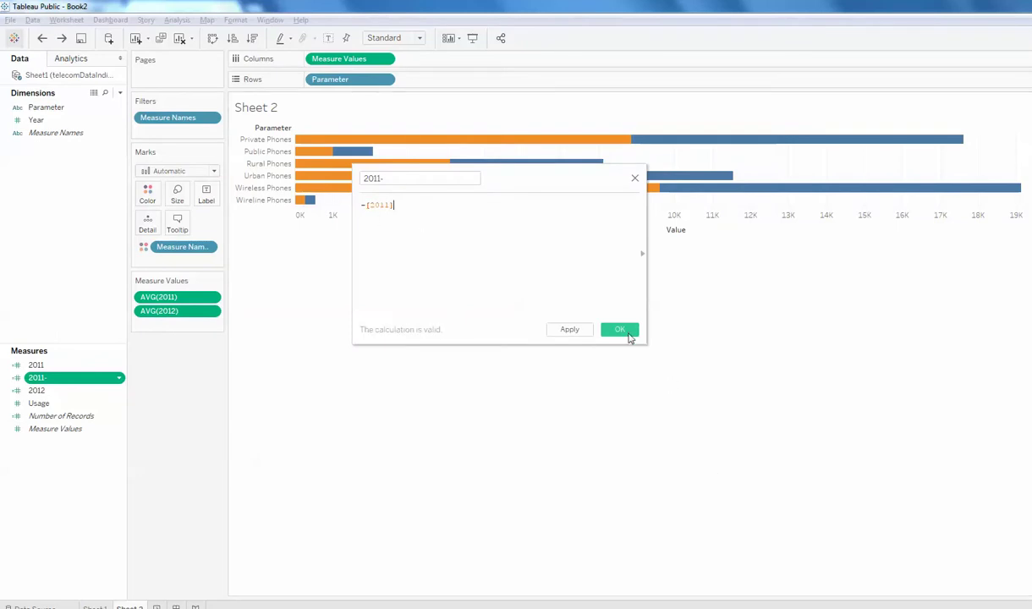
click(617, 329)
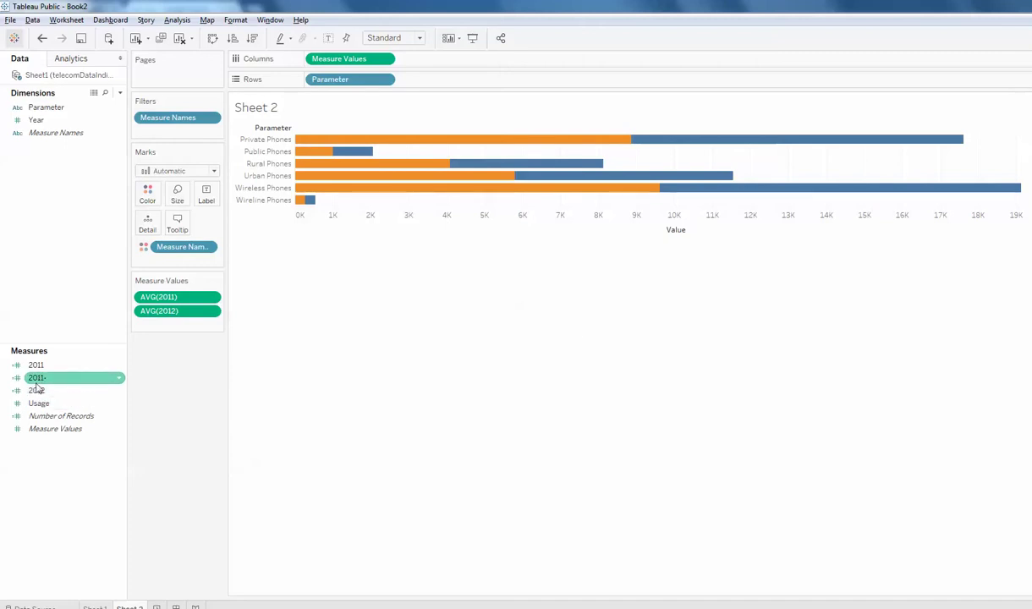
Delete the 2011- measure from the data source
mouse_move(37, 377)
mouse_down()
mouse_move(173, 301)
mouse_move(80, 378)
mouse_move(51, 377)
mouse_up()
right_click(36, 377)
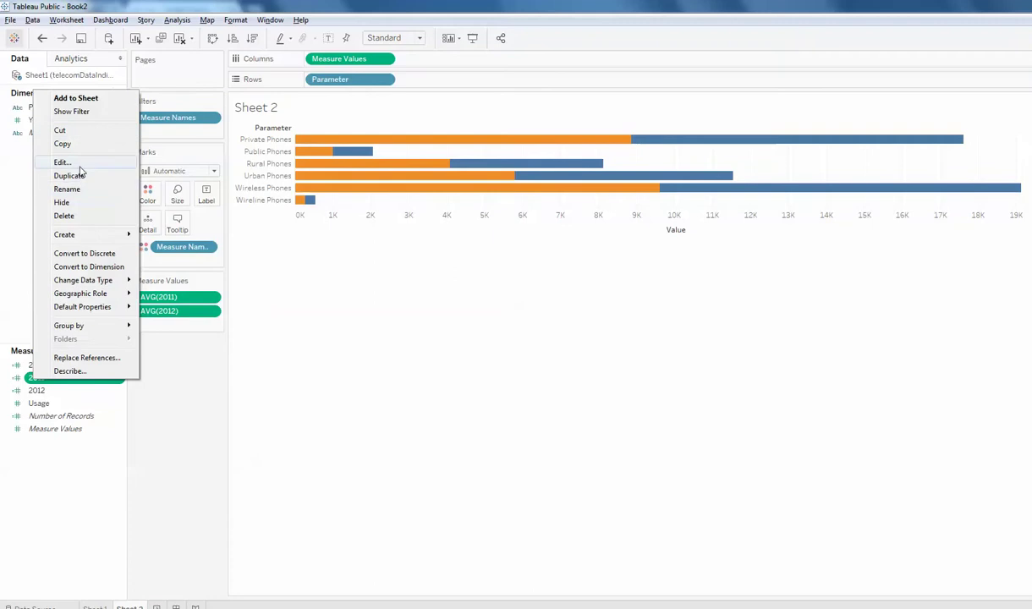
click(65, 216)
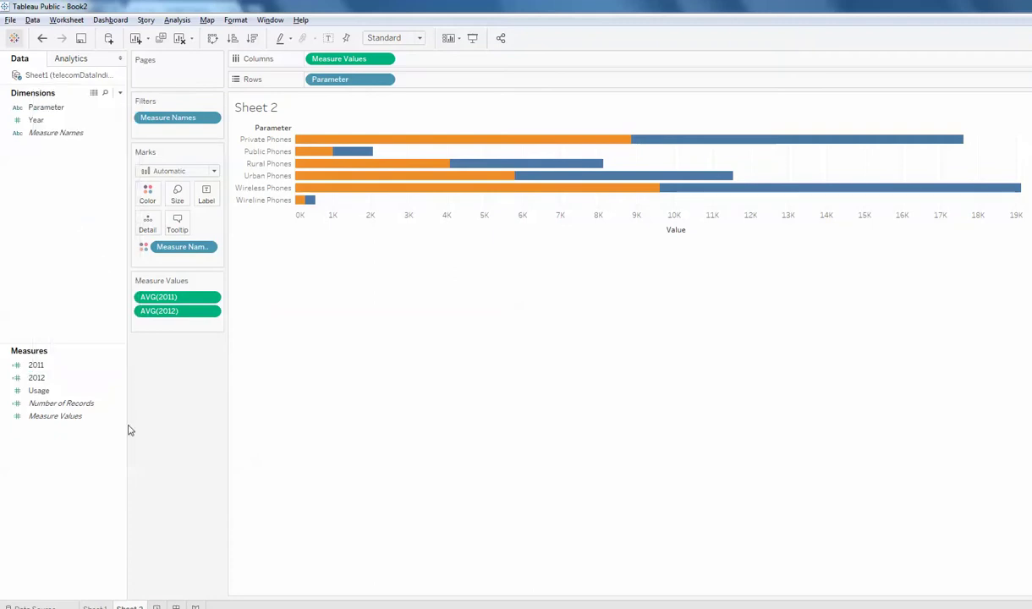
right_click(38, 364)
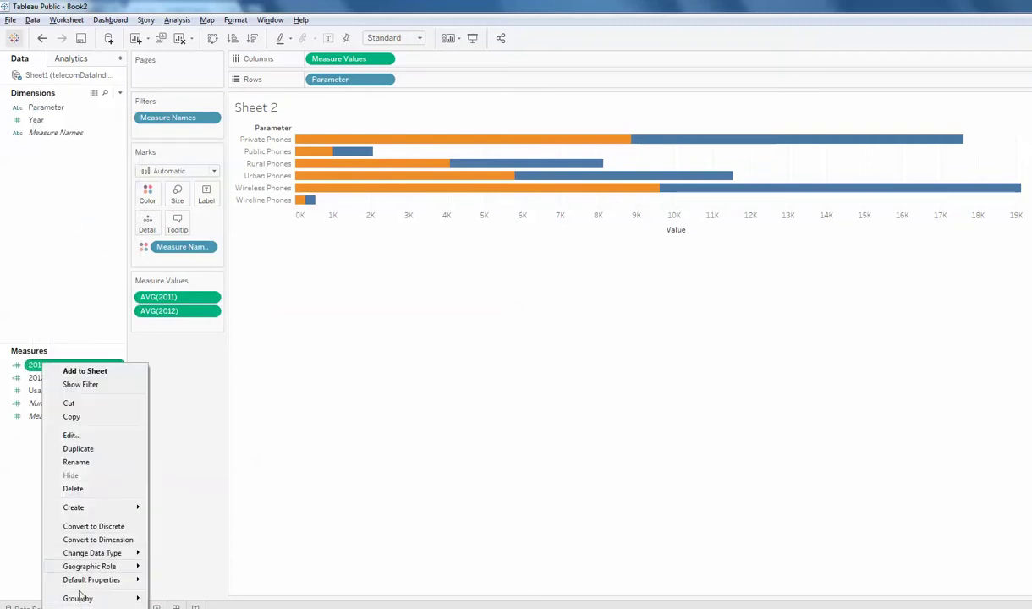
mouse_move(91, 580)
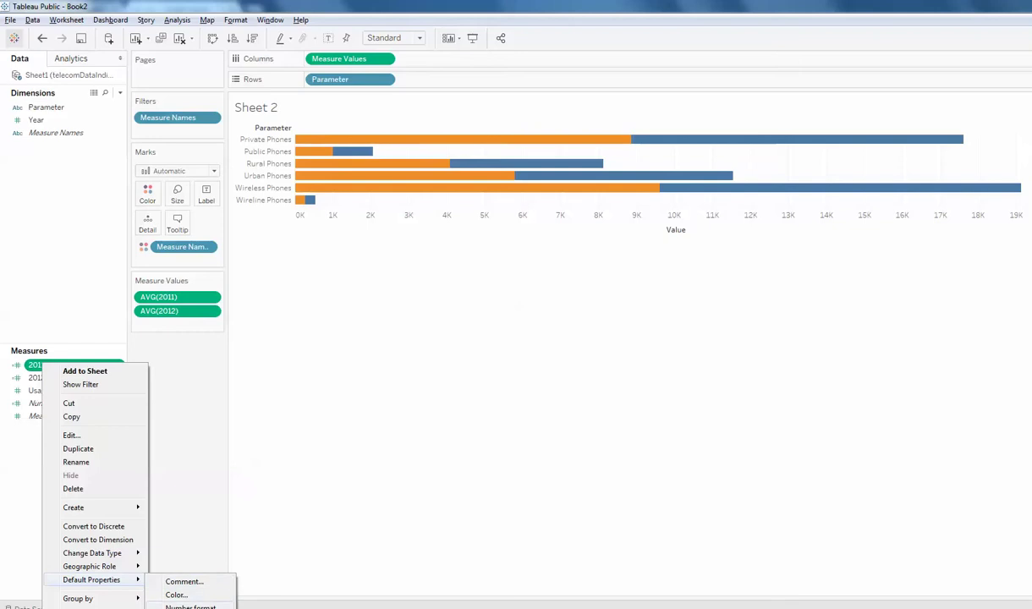
mouse_move(191, 608)
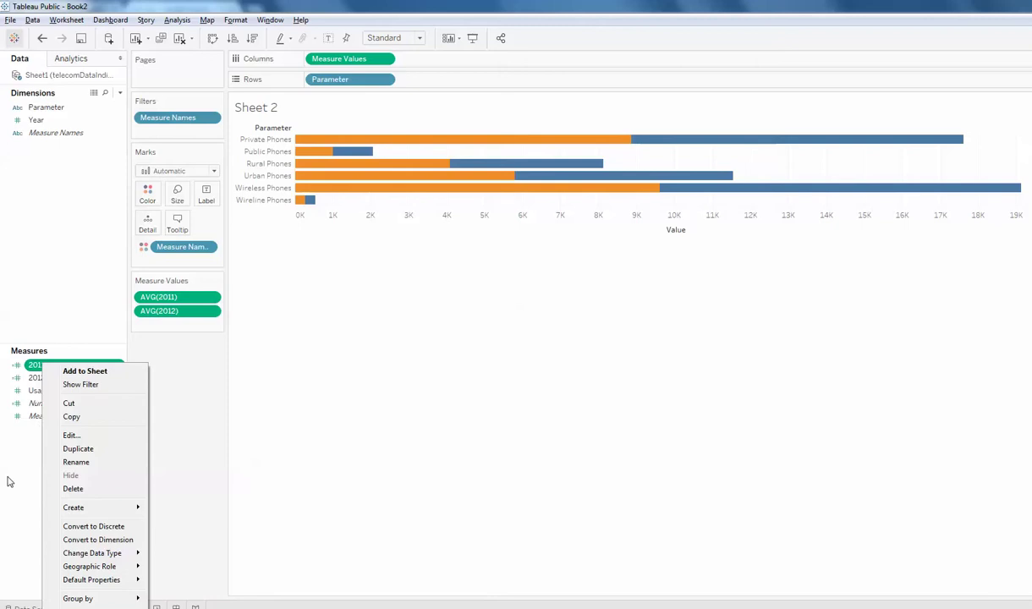
click(13, 462)
Duplicate the 2011 measure and replace the copy's formula with -[2011]
right_click(38, 371)
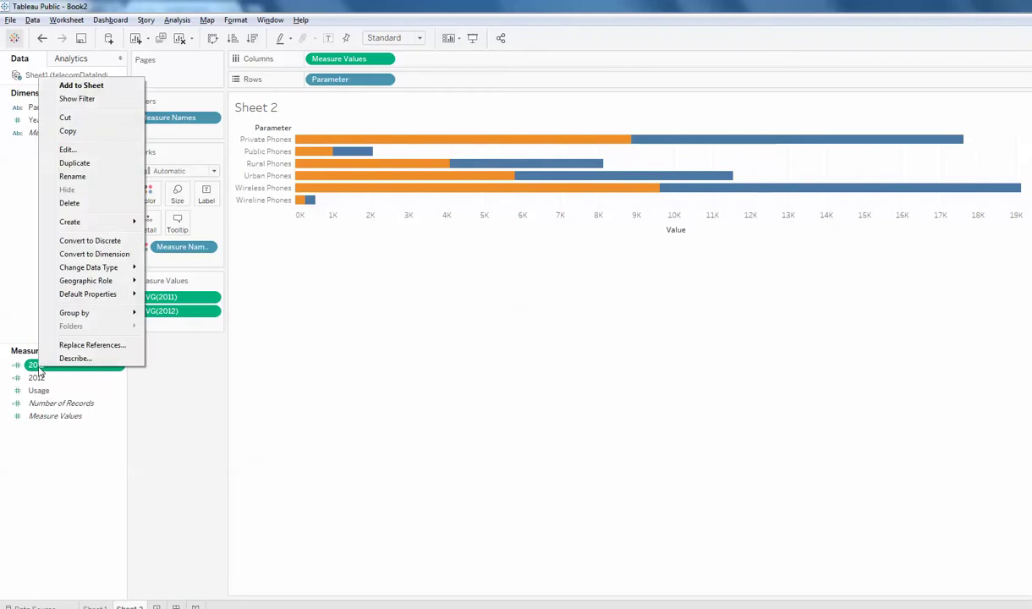
click(80, 162)
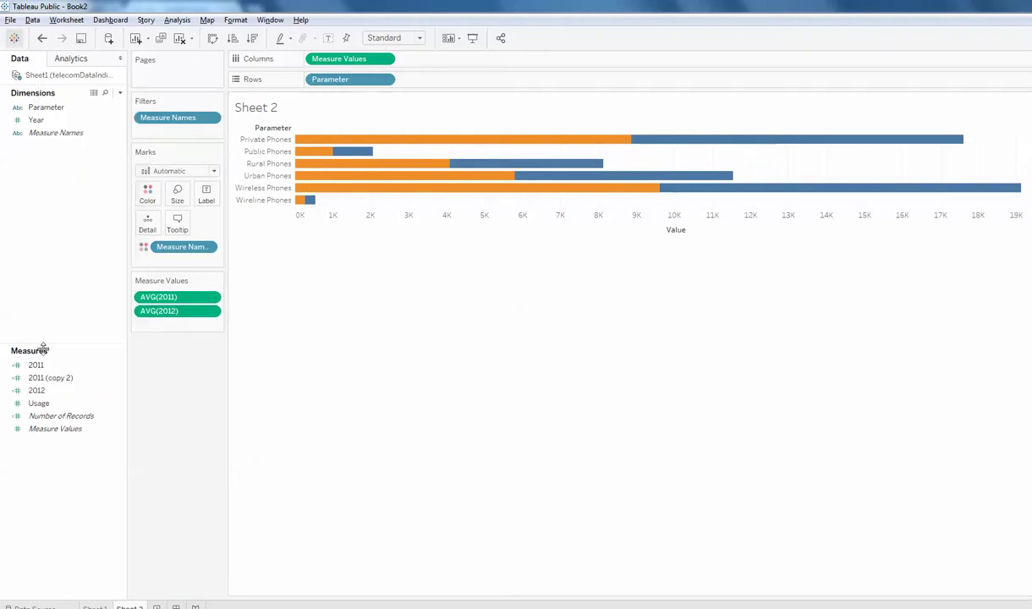
click(58, 381)
right_click(57, 381)
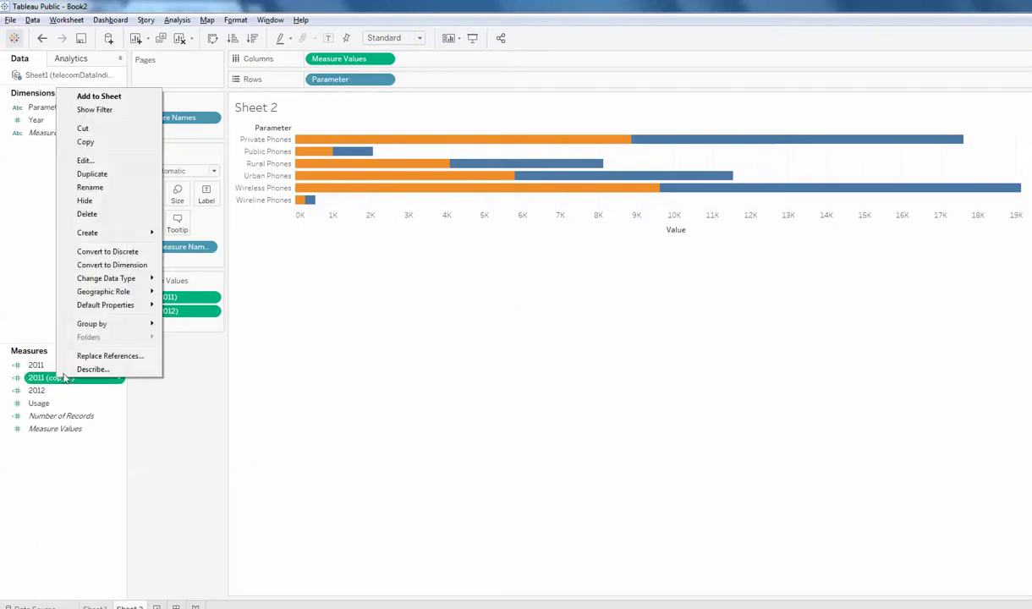
click(93, 161)
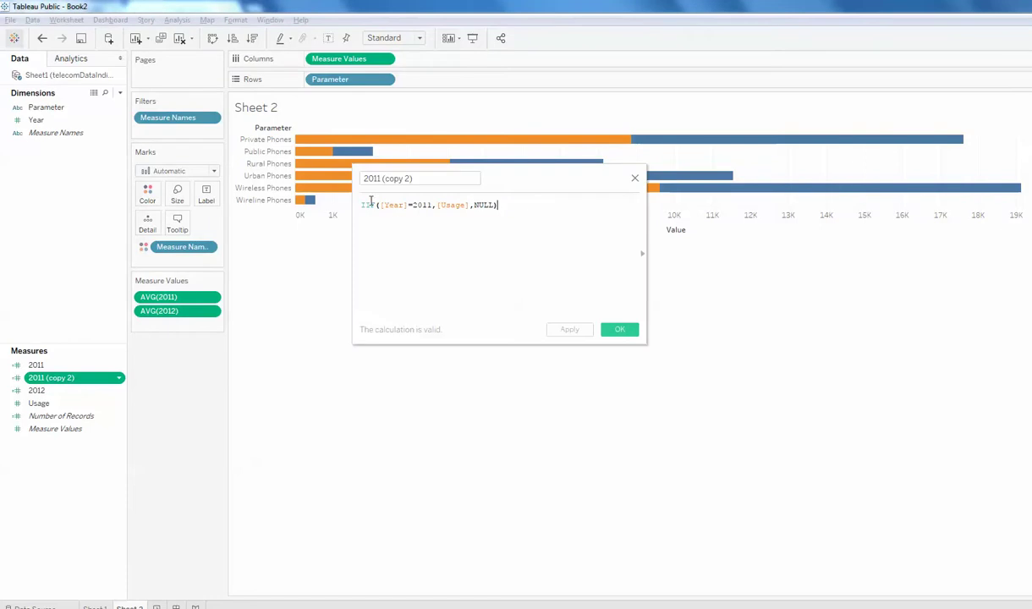
key(ctrl+a)
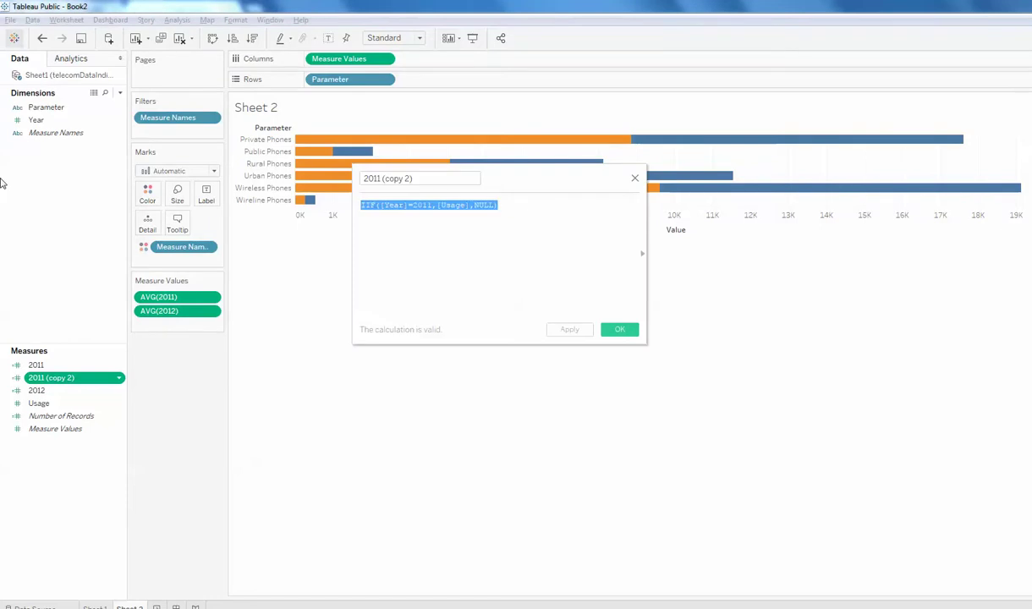
key(BackSpace)
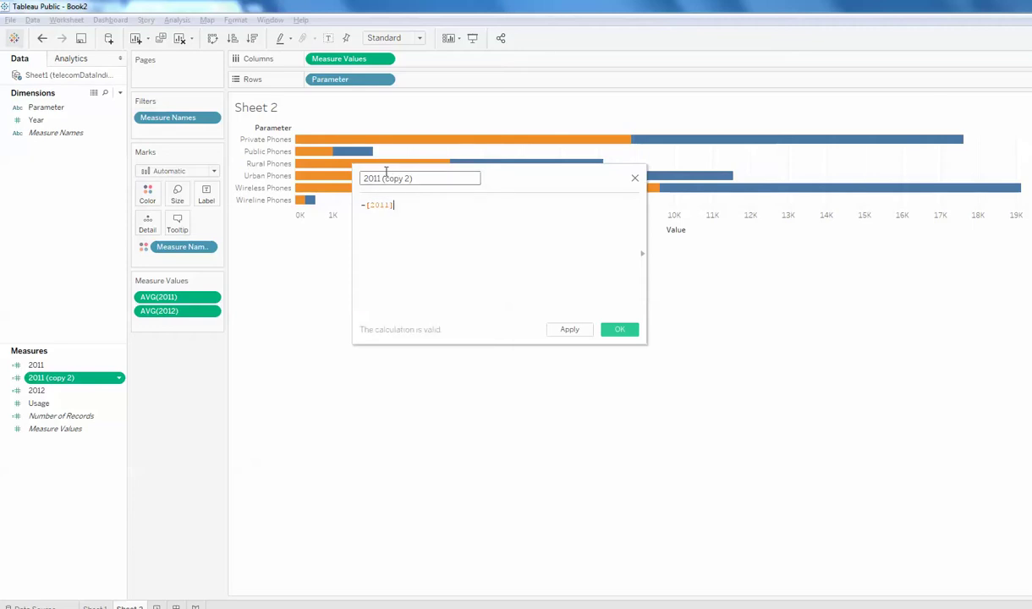
Name the duplicated calculated measure 2011- and save the calculation
key(ctrl+a)
text(2011)
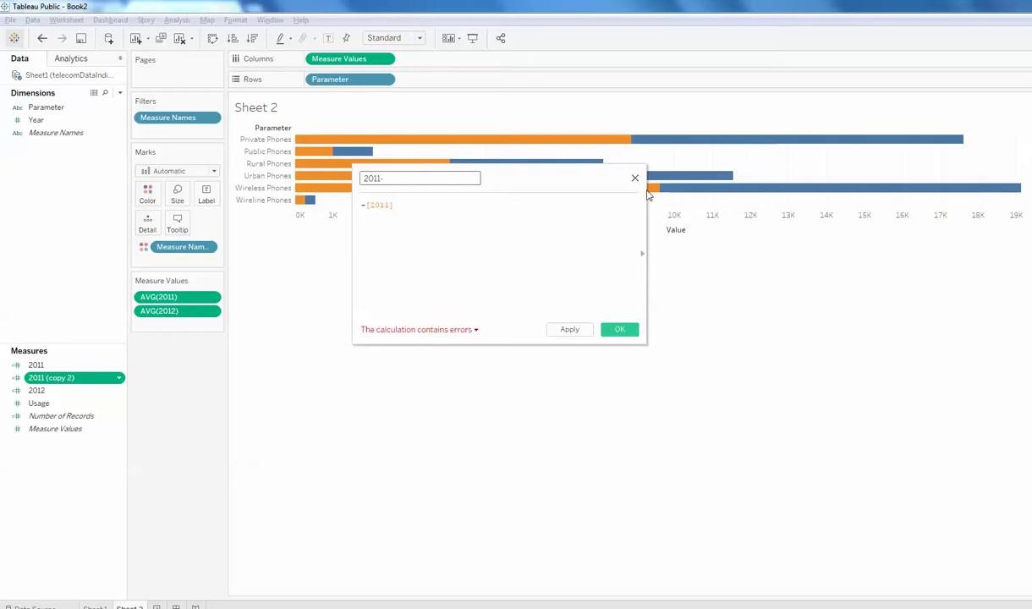
click(620, 329)
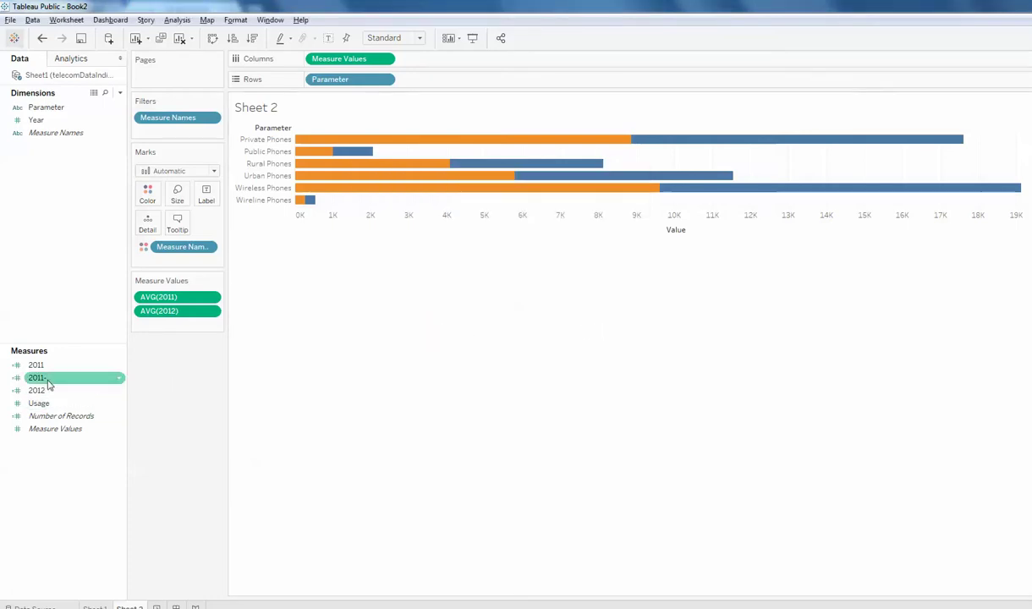
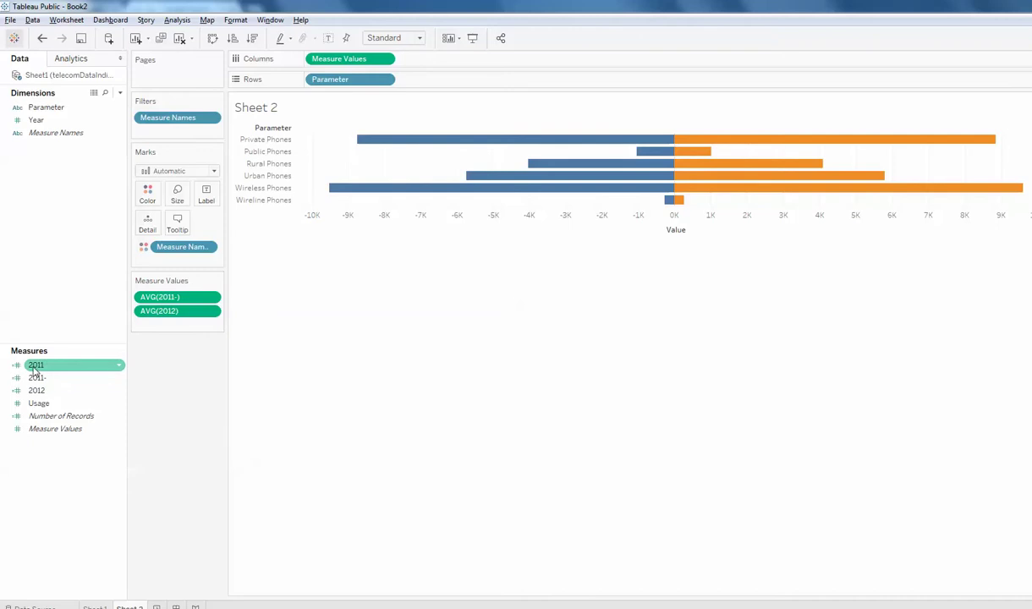
Add the average 2011- and 2012 measures to the chart marks as detail
drag(39, 369, 3, 544)
drag(37, 377, 135, 276)
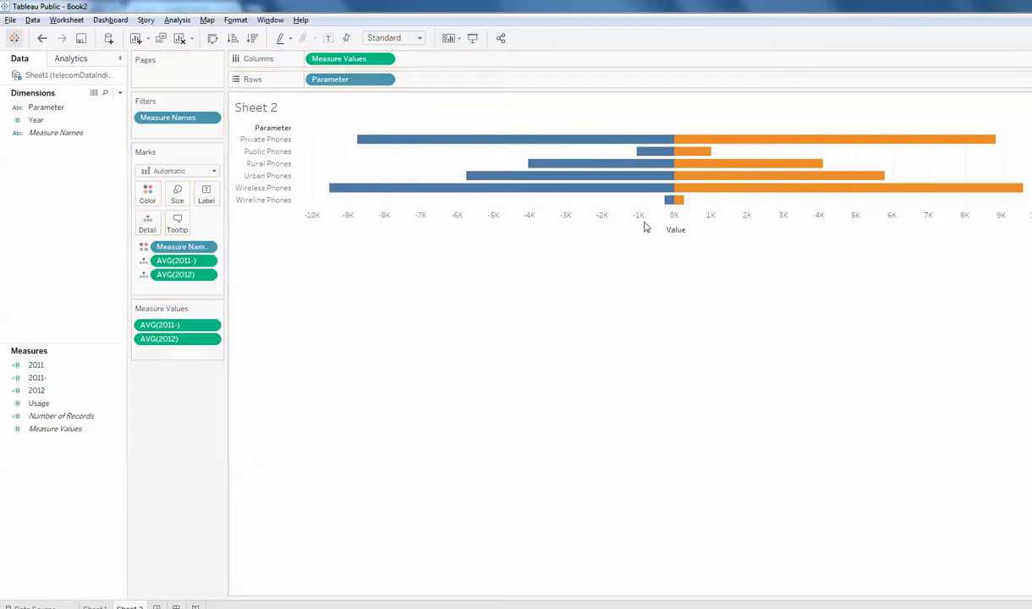
Add a per-cell reference line to the bar chart that uses the average of AVG(2011-)
mouse_move(491, 177)
click(74, 61)
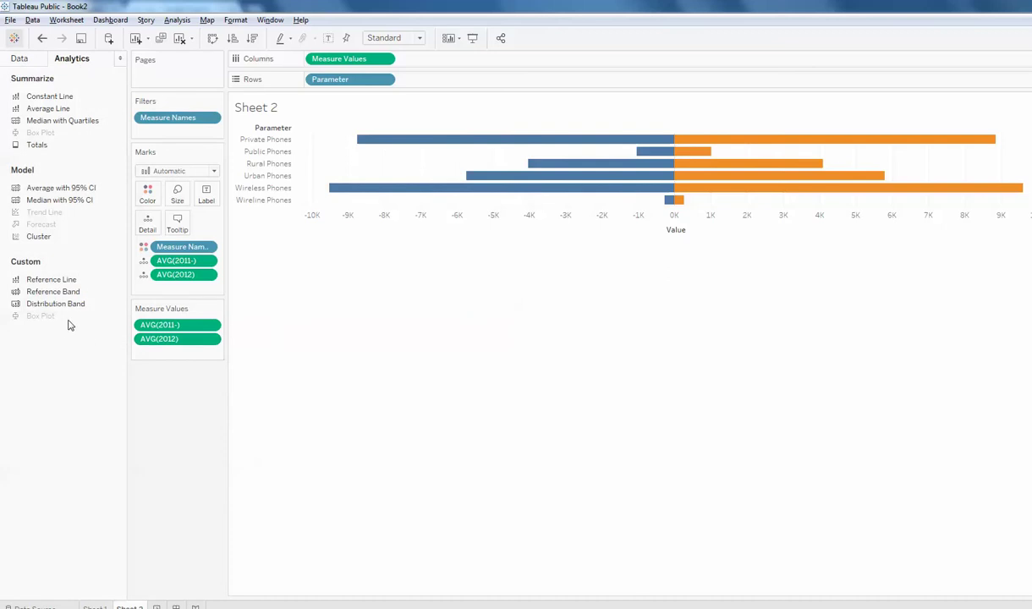
drag(46, 279, 423, 144)
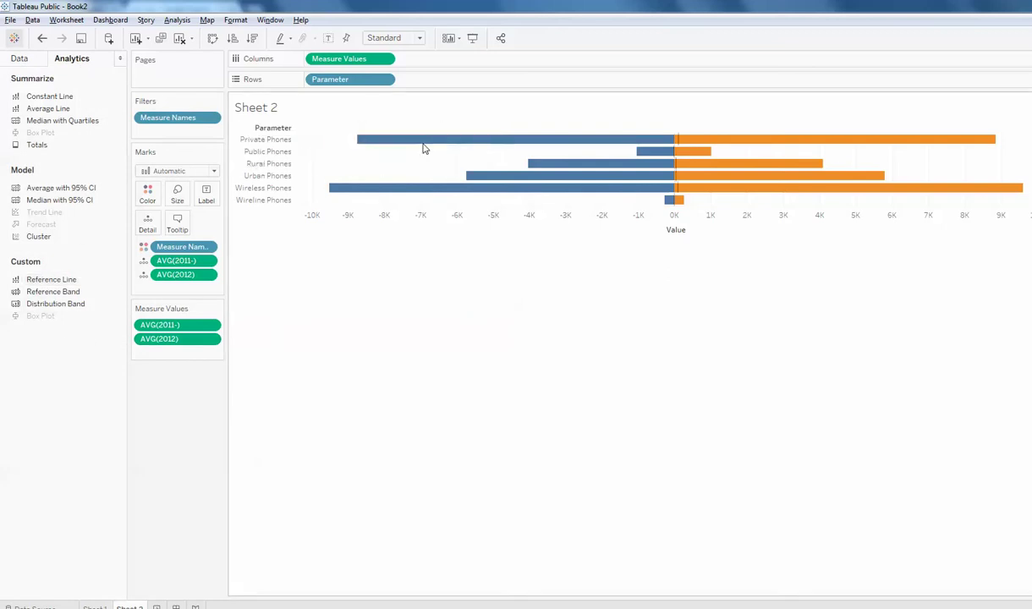
drag(533, 176, 273, 118)
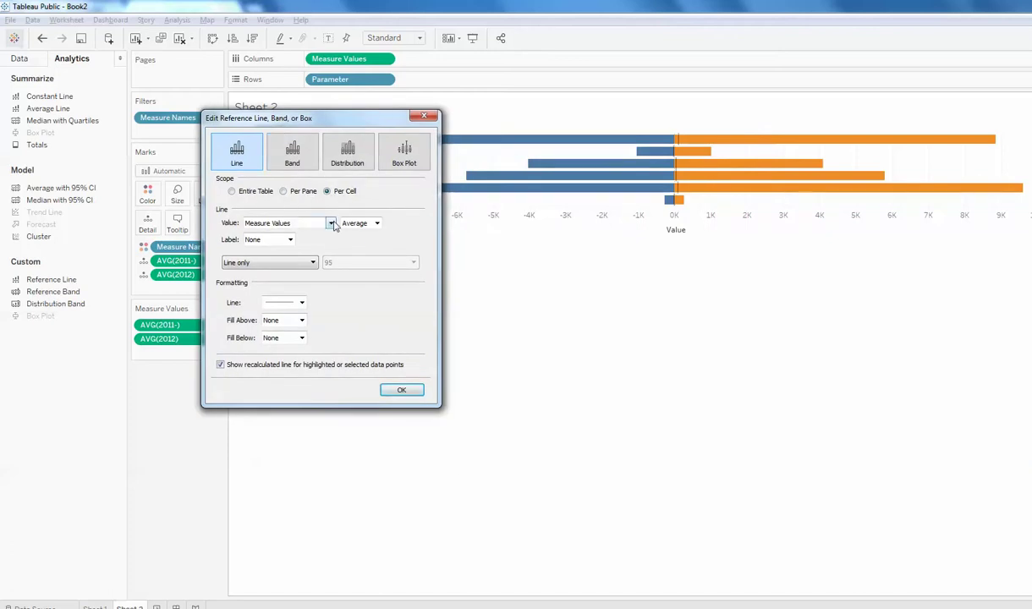
click(326, 222)
click(281, 232)
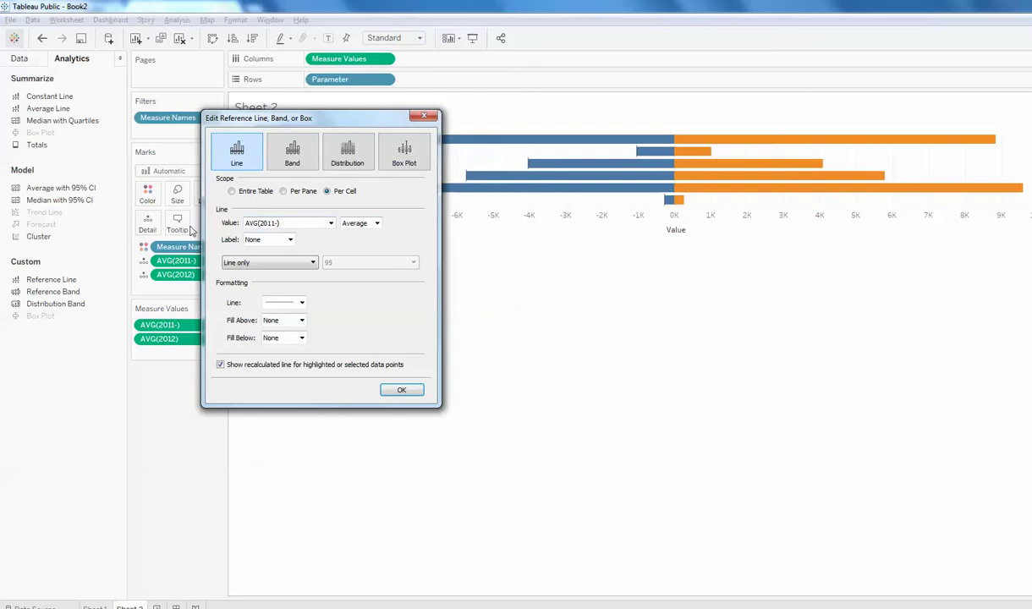
Label the AVG(2011-) reference line with its value and turn off its recalculated line for highlighted or selected data points
click(289, 240)
click(264, 258)
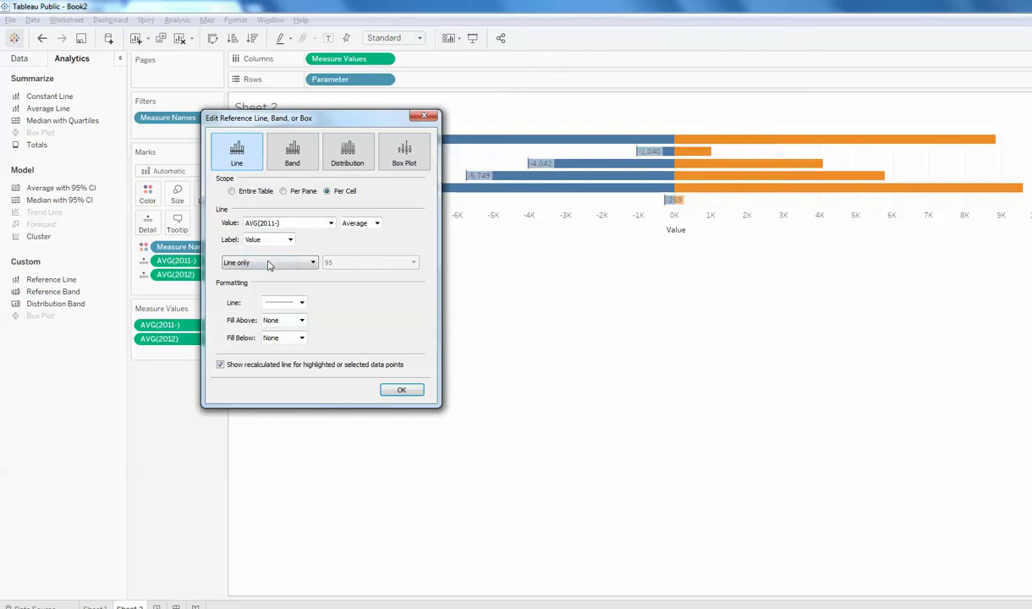
drag(327, 118, 413, 185)
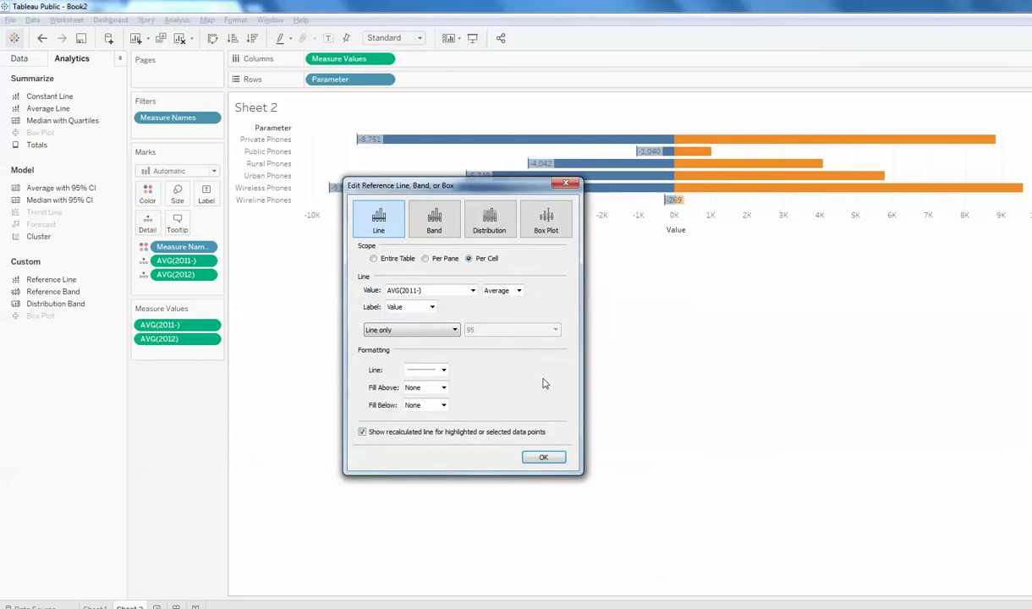
click(362, 432)
click(544, 458)
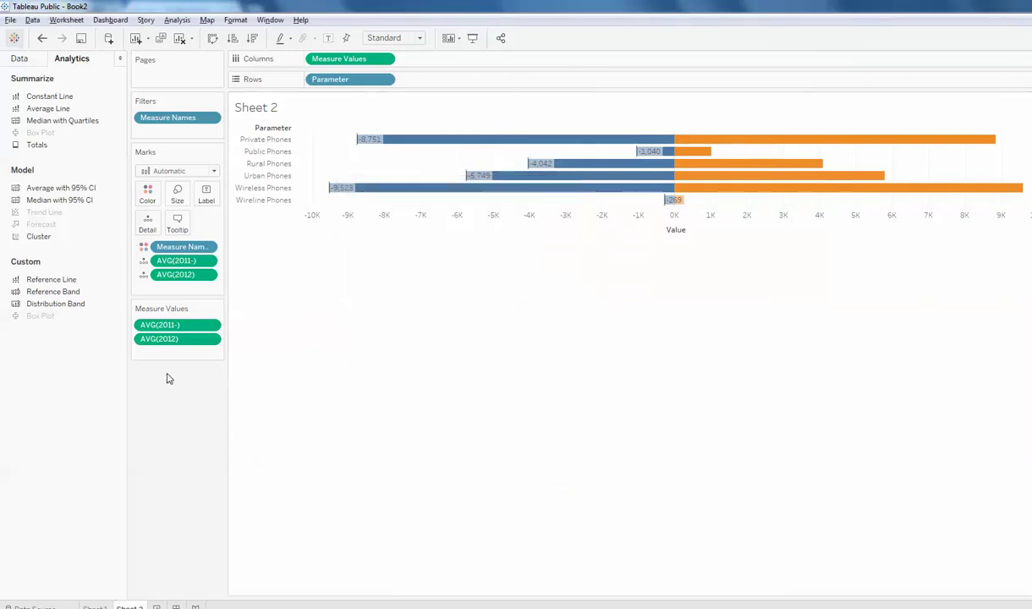
Add a second per-cell reference line for the average of AVG(2012), labelled with its value
drag(52, 282, 426, 144)
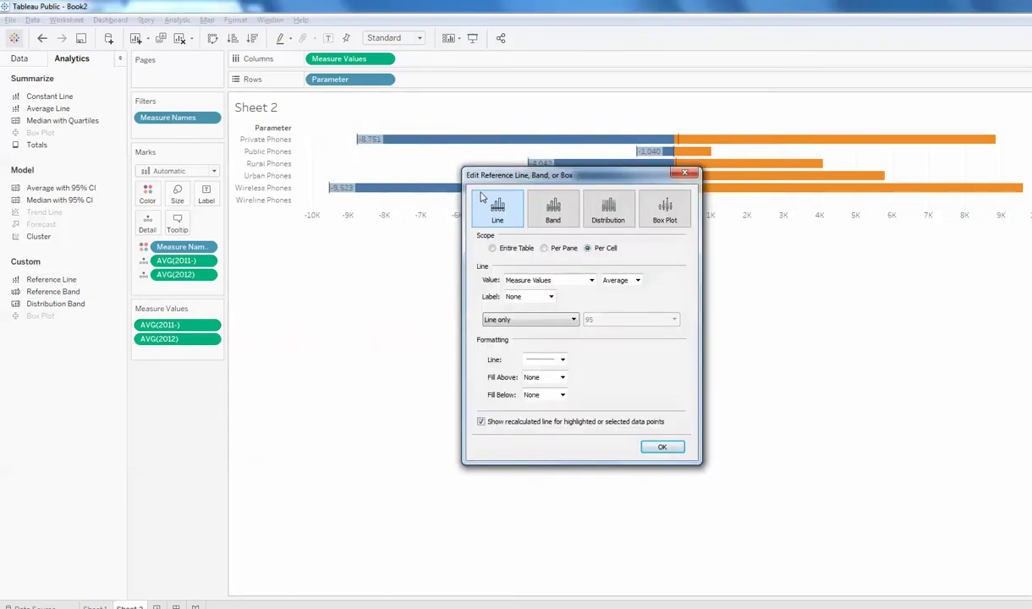
click(592, 280)
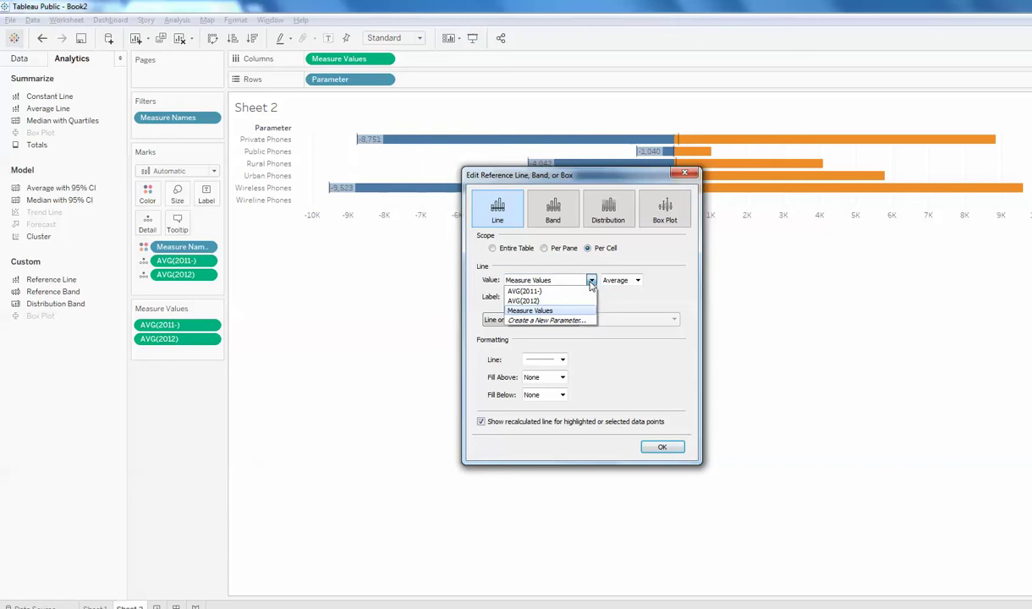
click(549, 302)
click(550, 298)
click(510, 312)
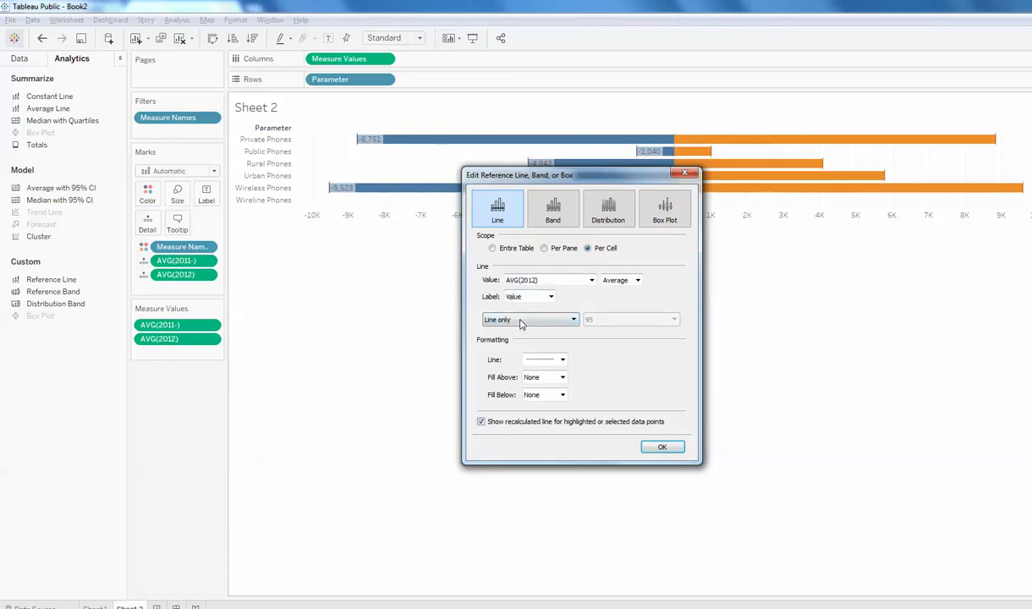
click(661, 446)
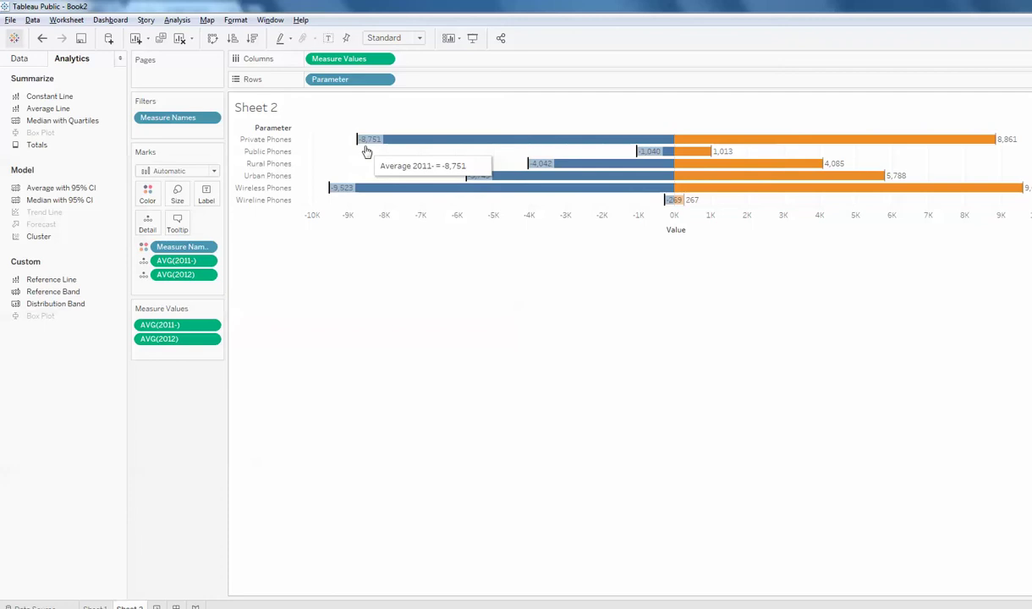
Format the 2011- reference line's labels with left horizontal and middle vertical alignment
click(356, 151)
click(440, 147)
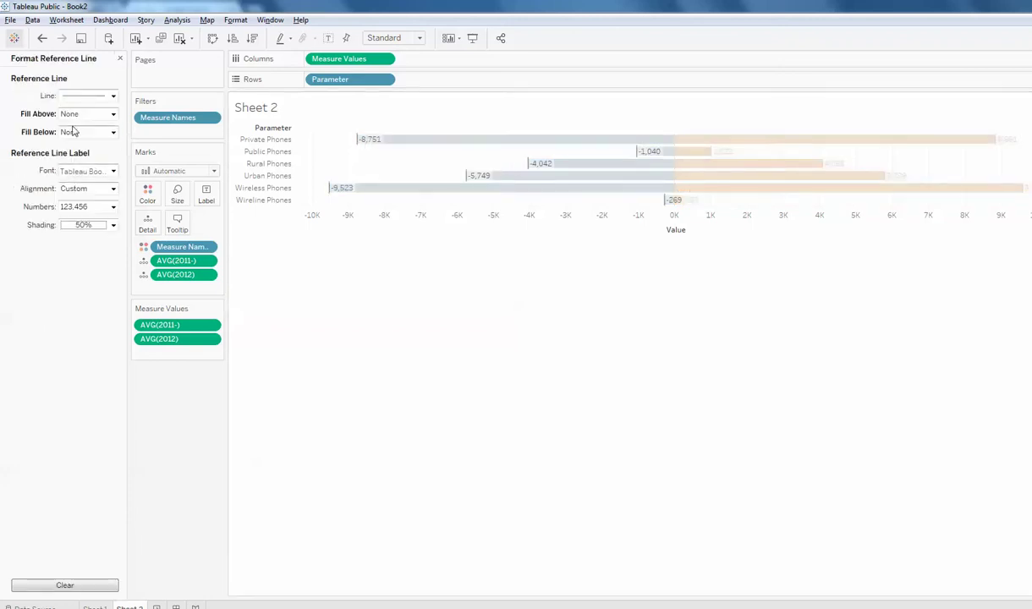
click(112, 189)
click(112, 189)
click(113, 189)
click(74, 237)
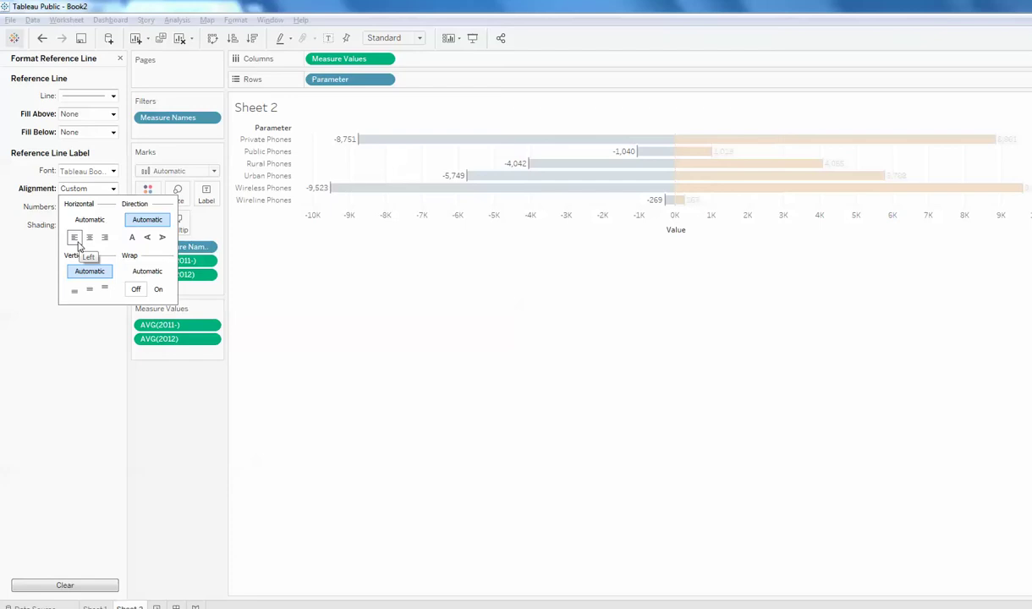
click(89, 290)
click(113, 188)
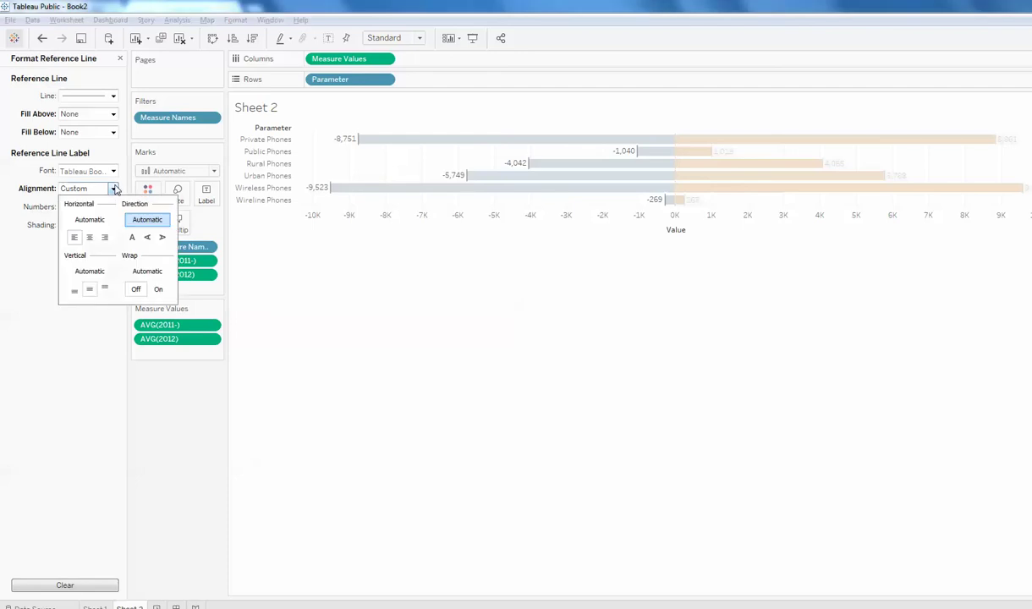
click(113, 189)
Format the 2011- reference line labels as Number (Custom) with 0 decimal places
click(113, 207)
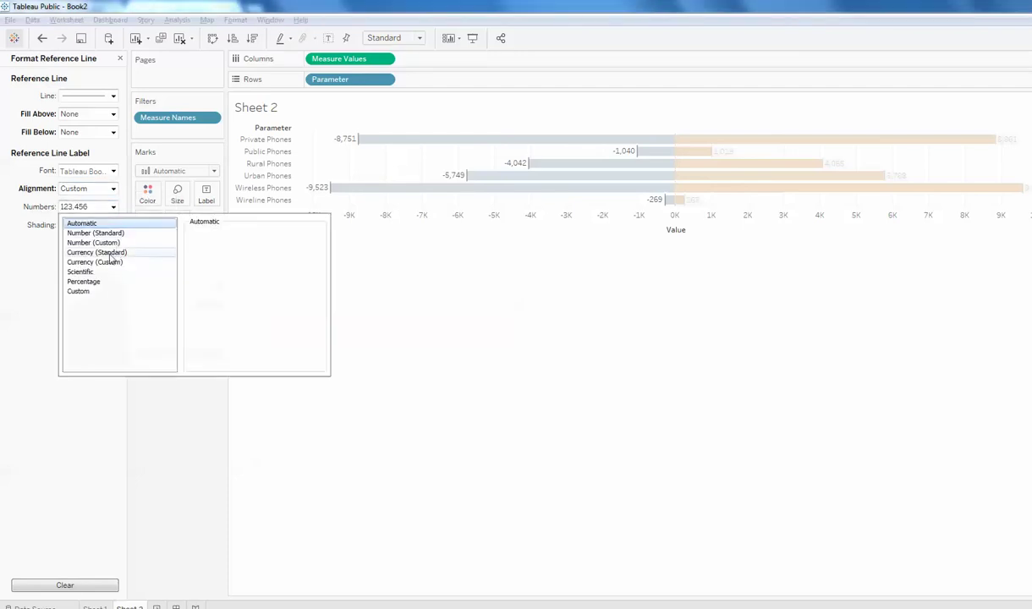
click(95, 233)
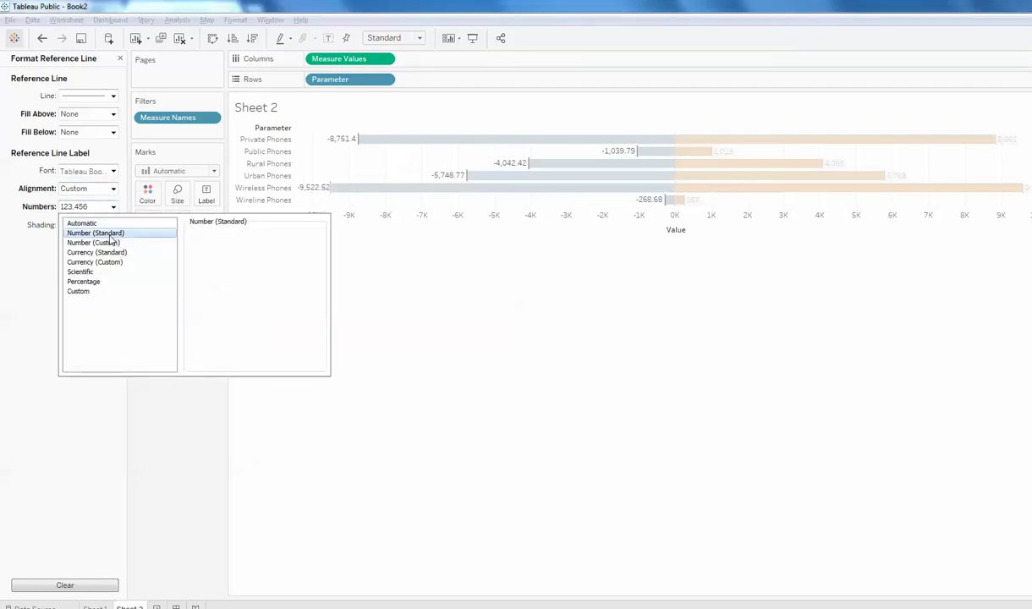
click(93, 242)
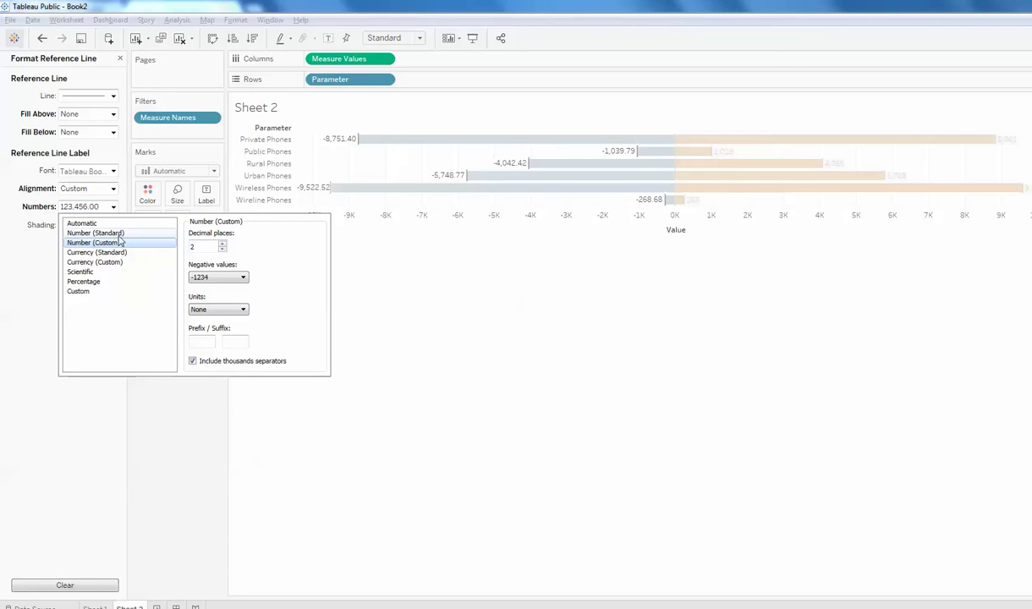
click(110, 233)
click(119, 243)
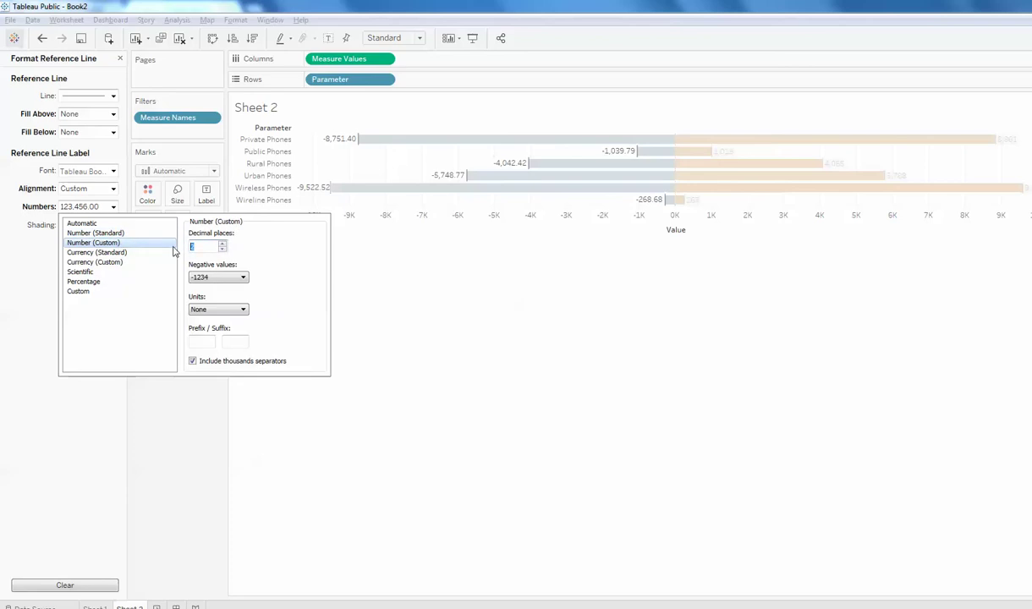
text(0)
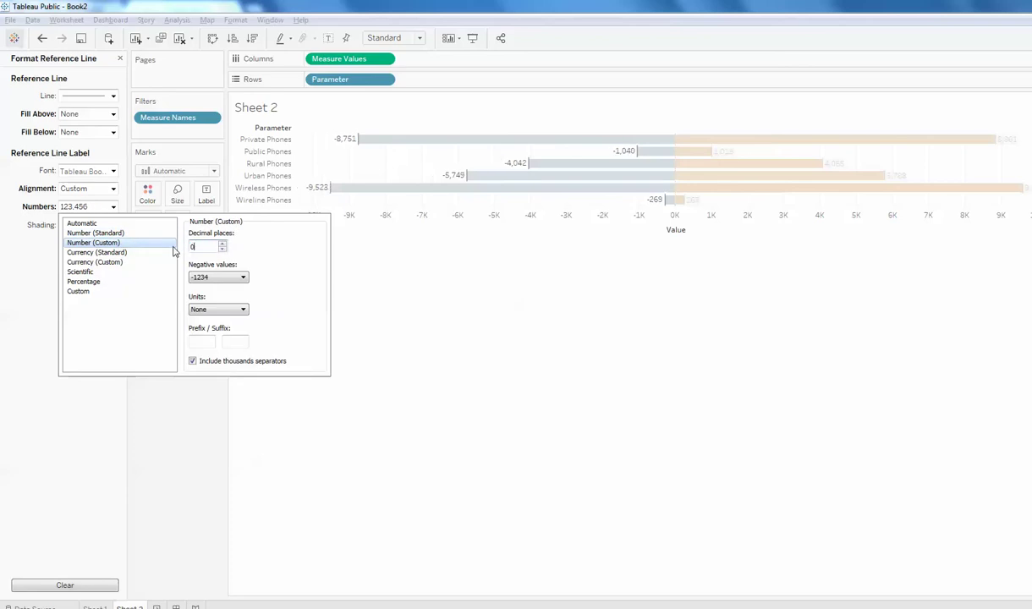
Apply the custom number format 0;0 to the 2011- reference line labels
click(89, 291)
text(0)
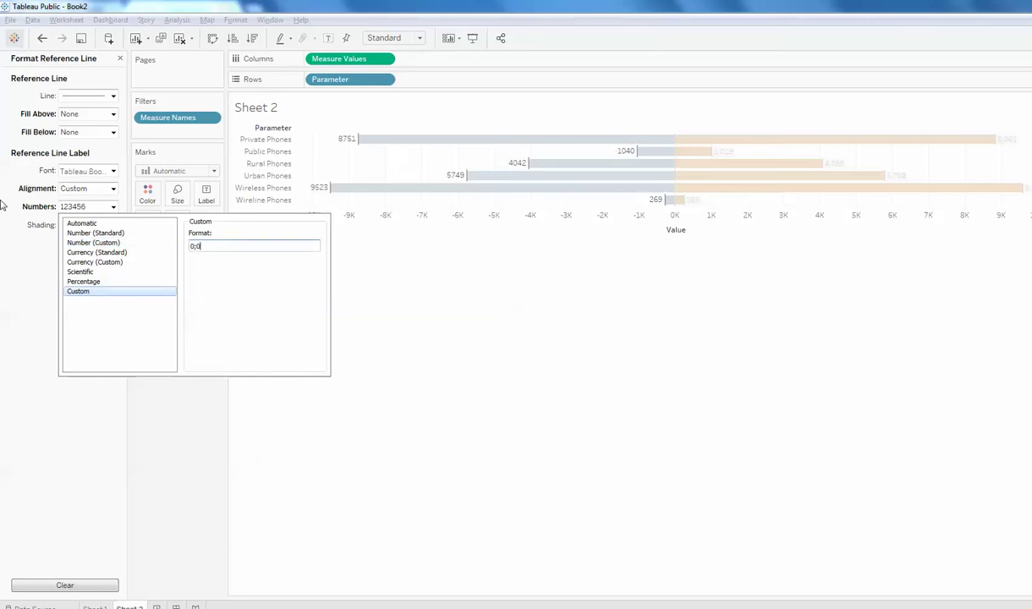
text(;0)
click(453, 239)
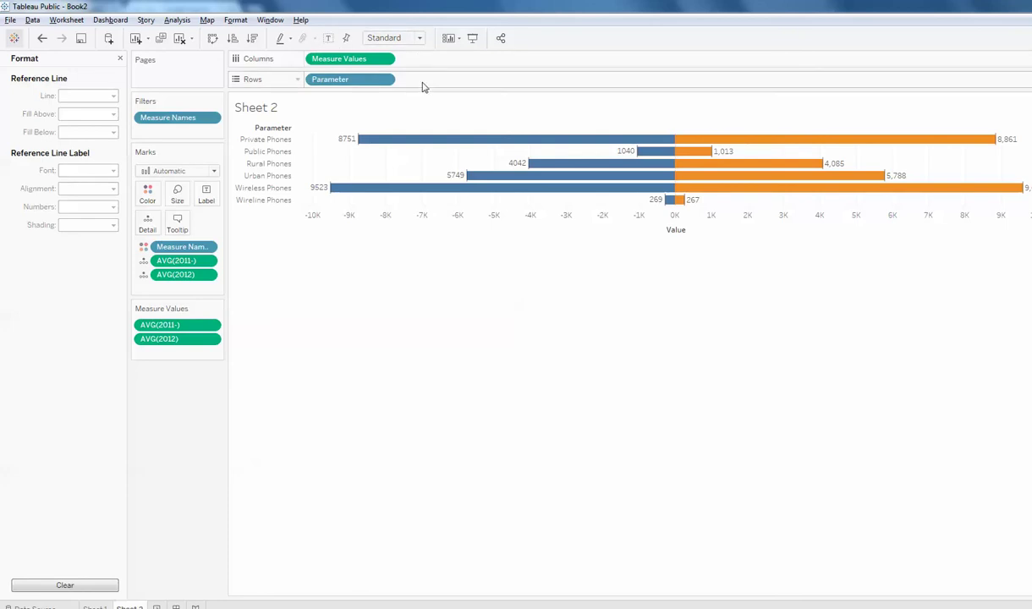
Fit the butterfly chart to the Entire View
click(459, 40)
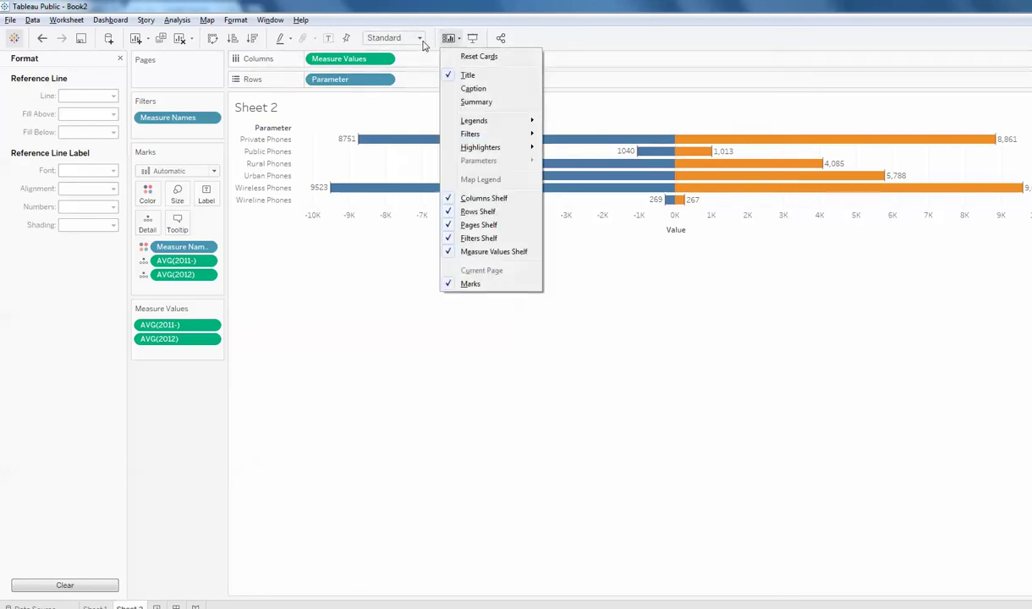
click(420, 39)
click(418, 38)
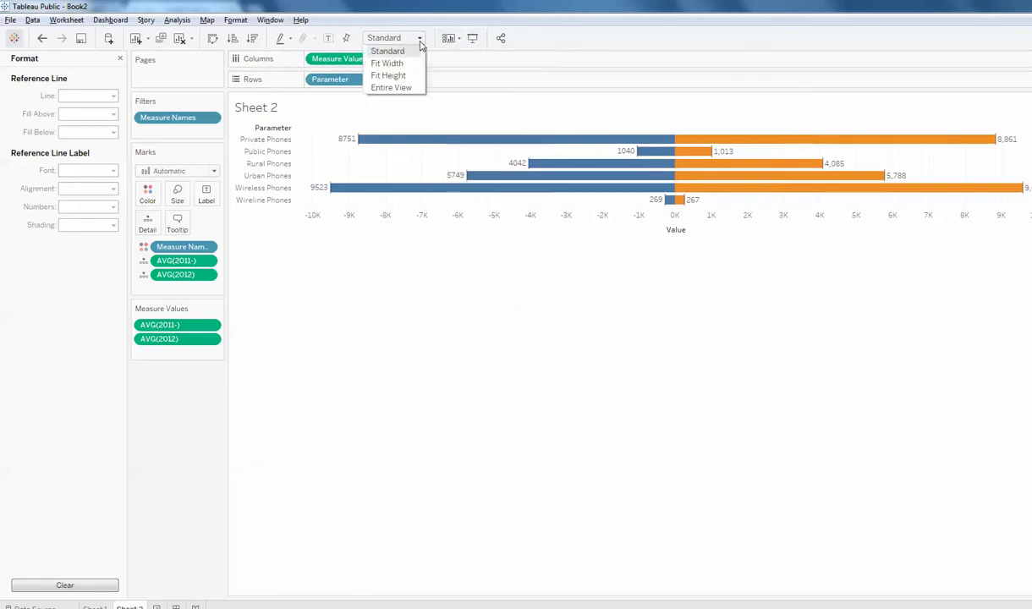
click(391, 88)
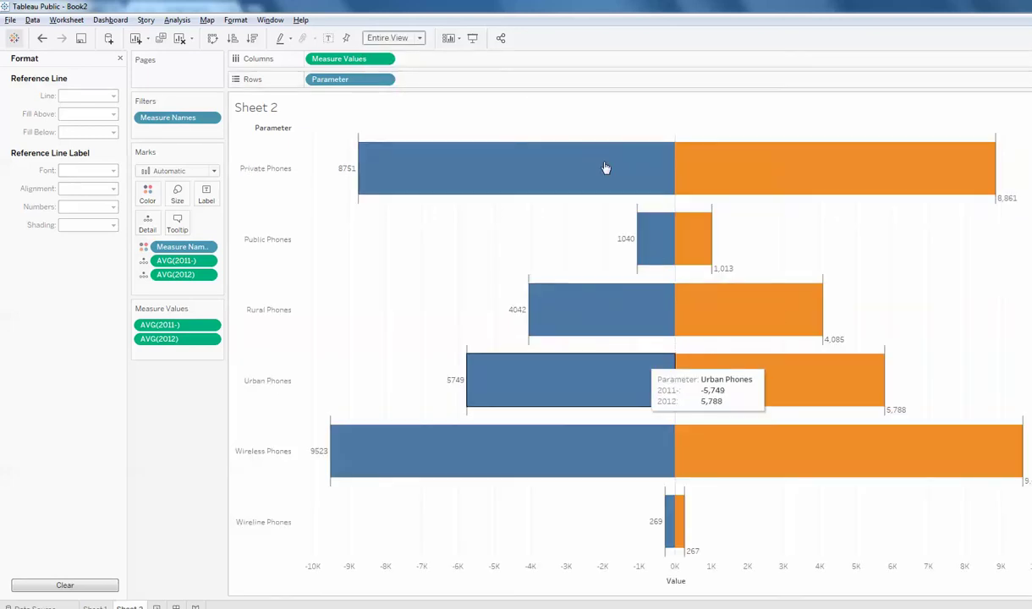
Sort the Parameter dimension in descending order by the average of the 2012 field
right_click(359, 84)
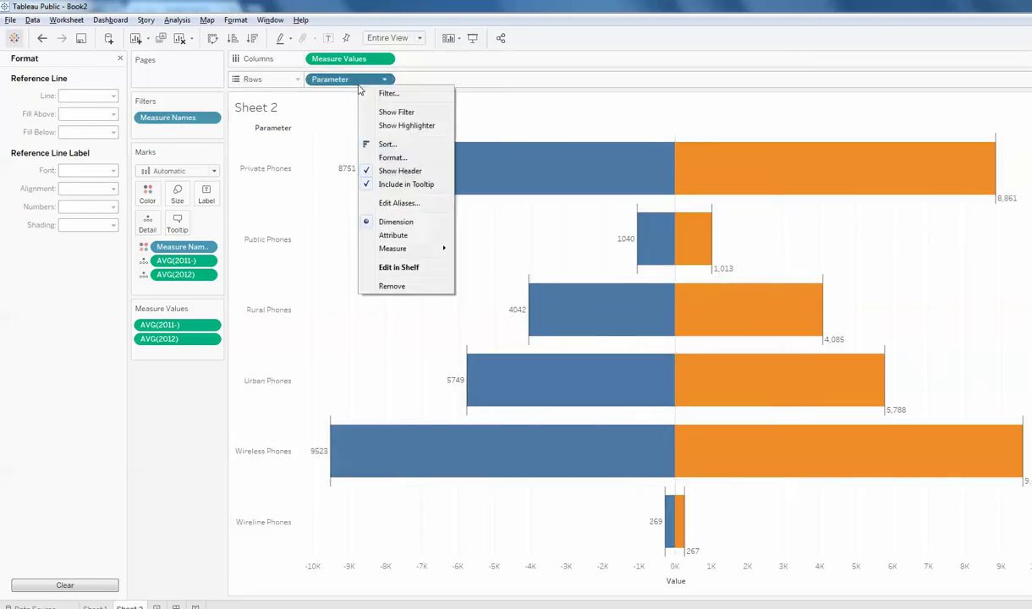
click(391, 145)
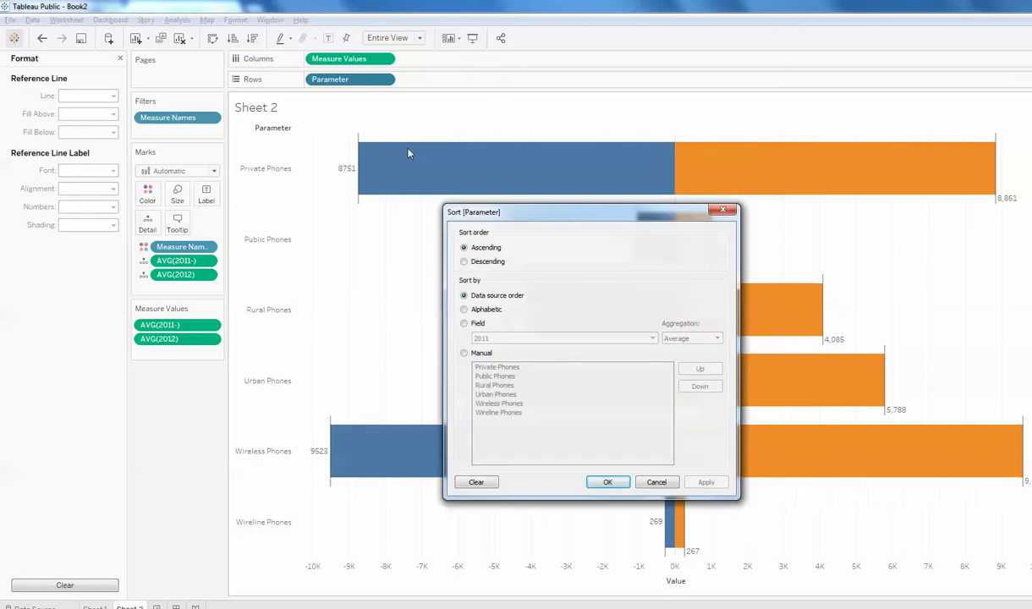
click(467, 325)
click(525, 339)
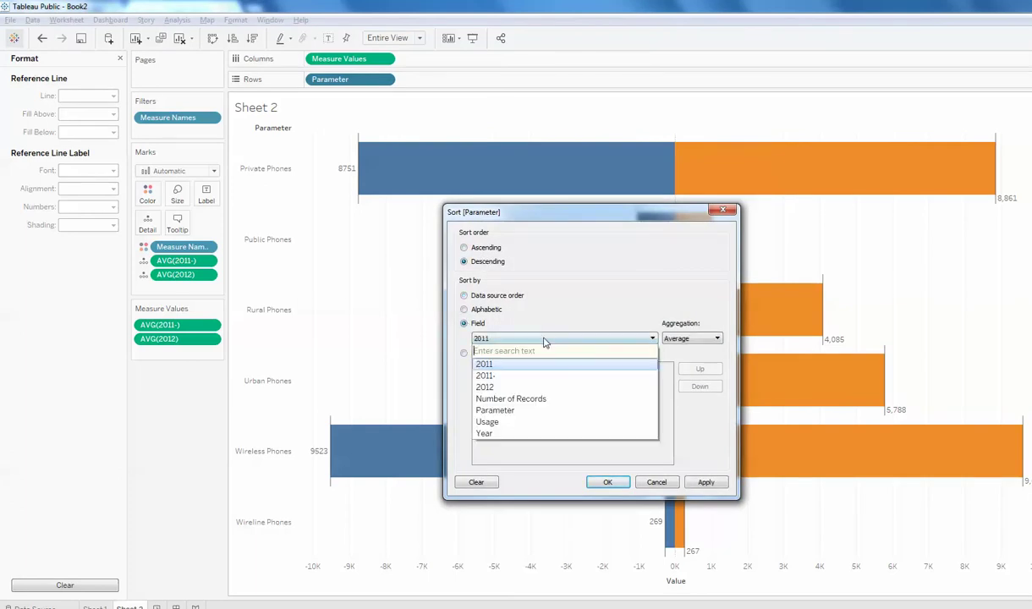
click(497, 387)
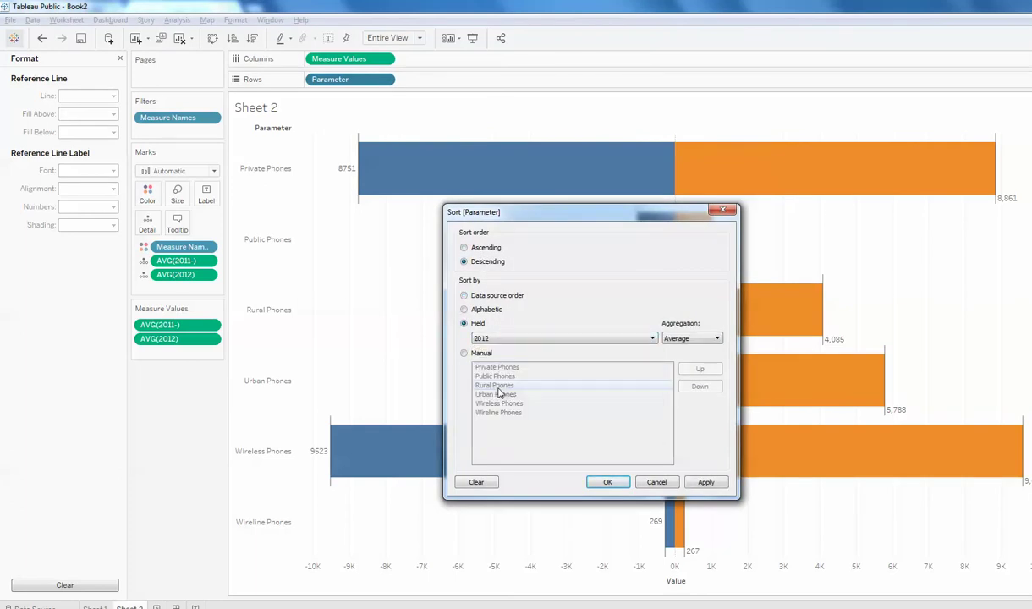
click(707, 482)
click(606, 482)
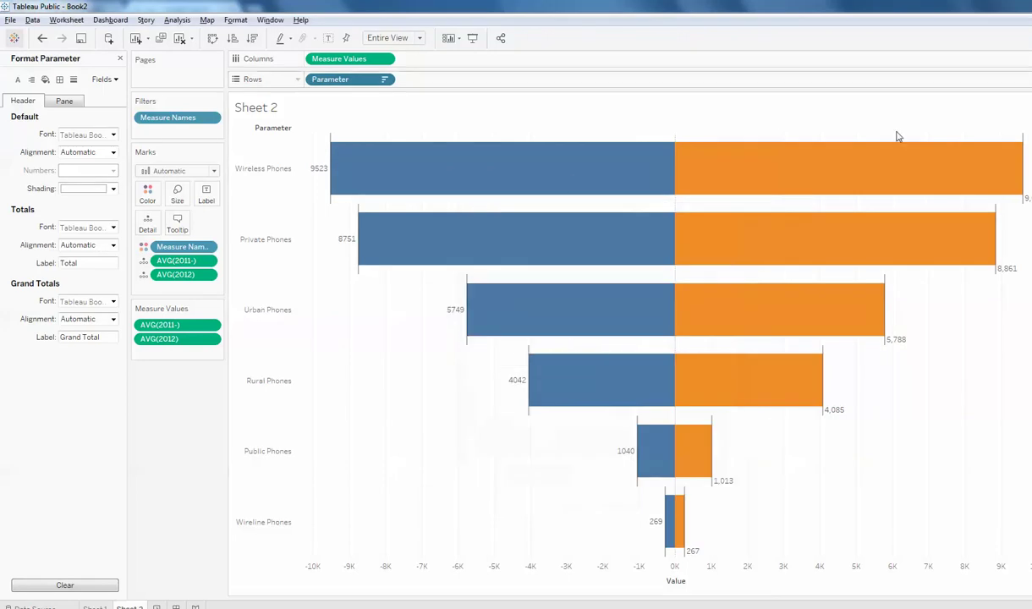